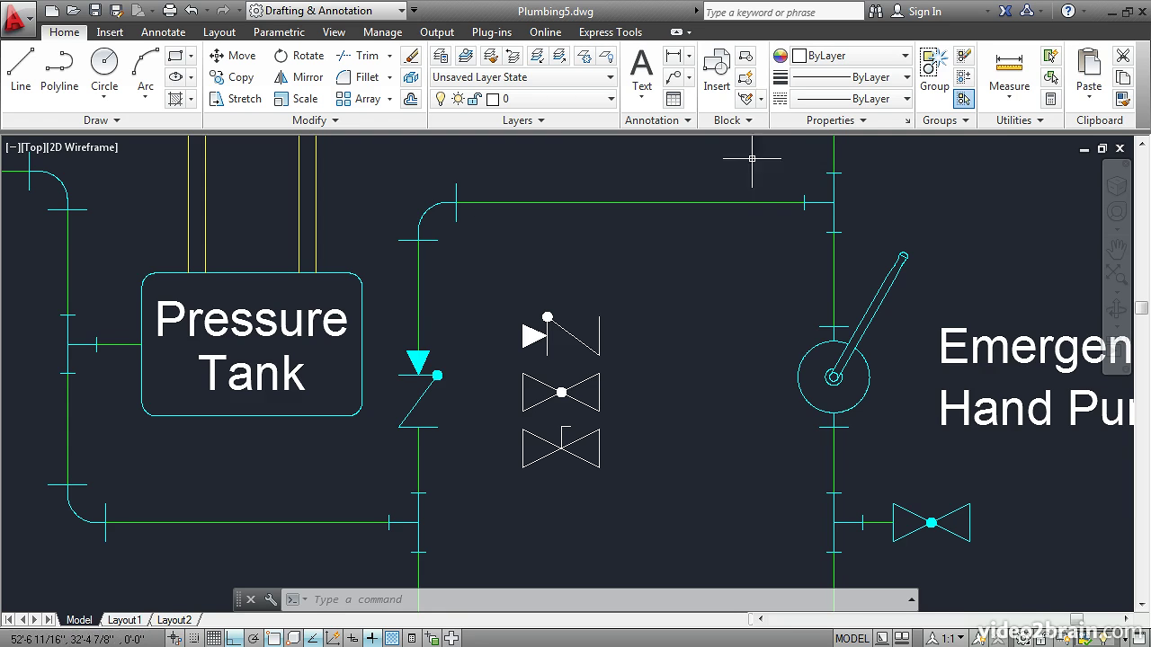
Step: Open the MultiValve block definition for editing in the Block Editor
left_click(746, 79)
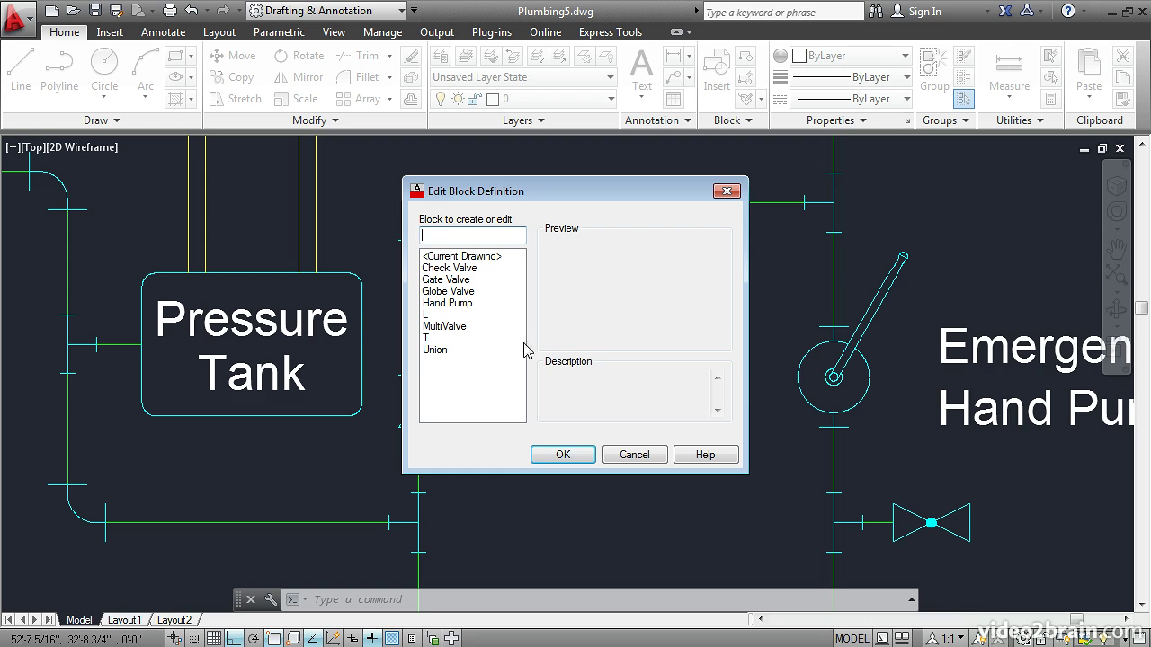
left_click(464, 327)
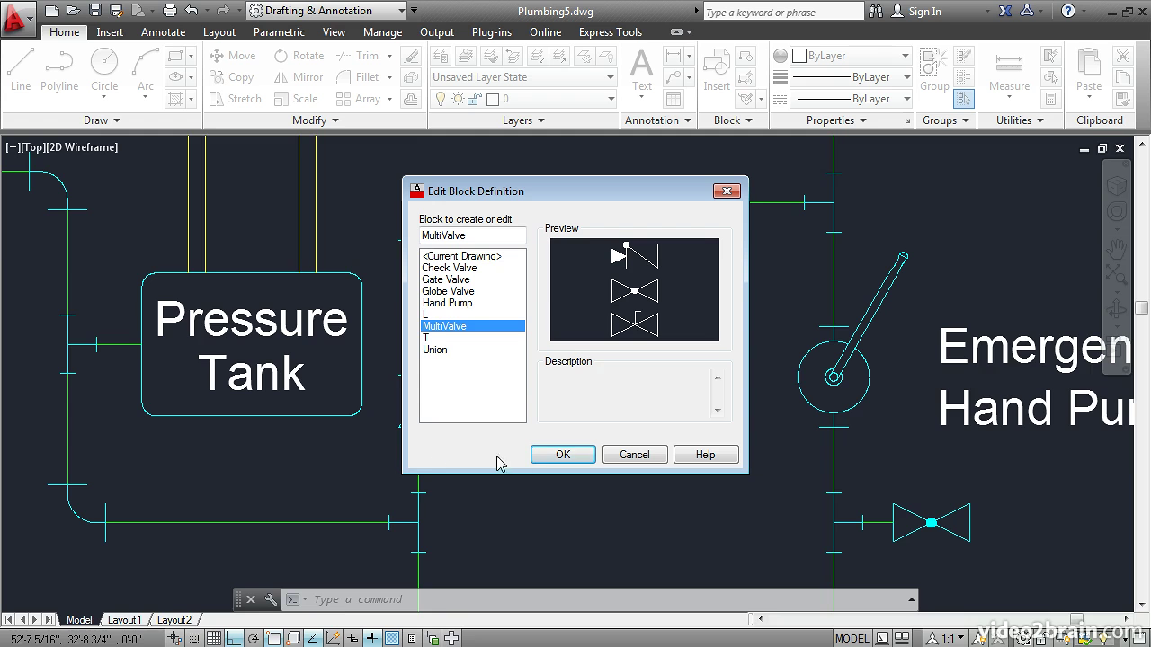
left_click(550, 456)
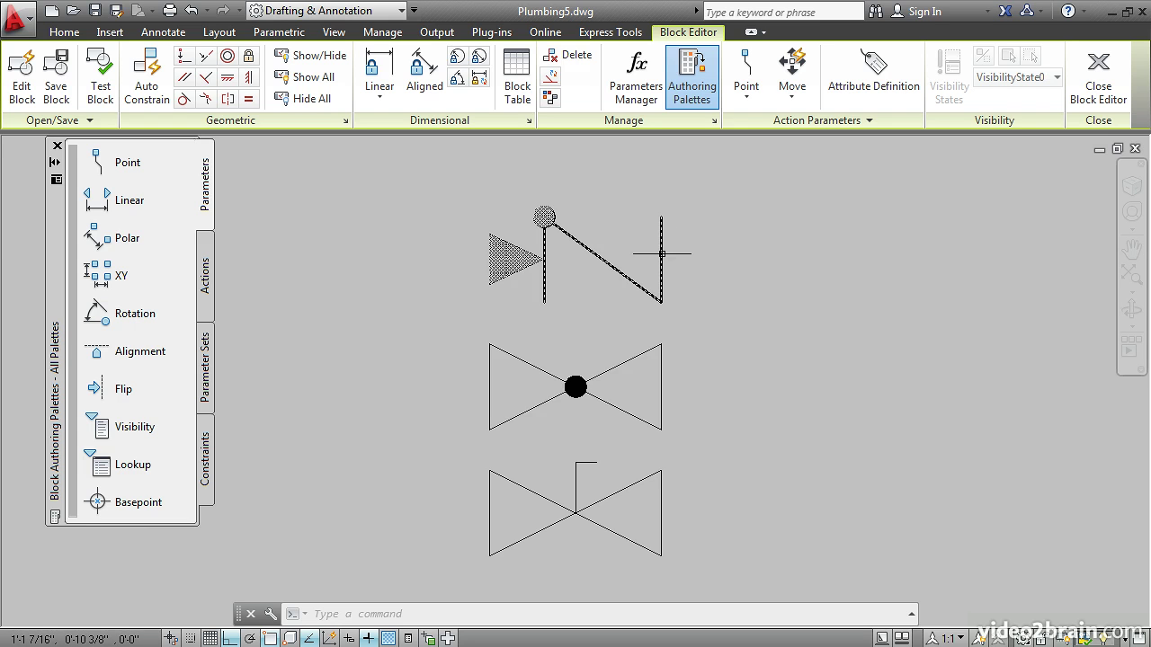
mouse_move(662, 253)
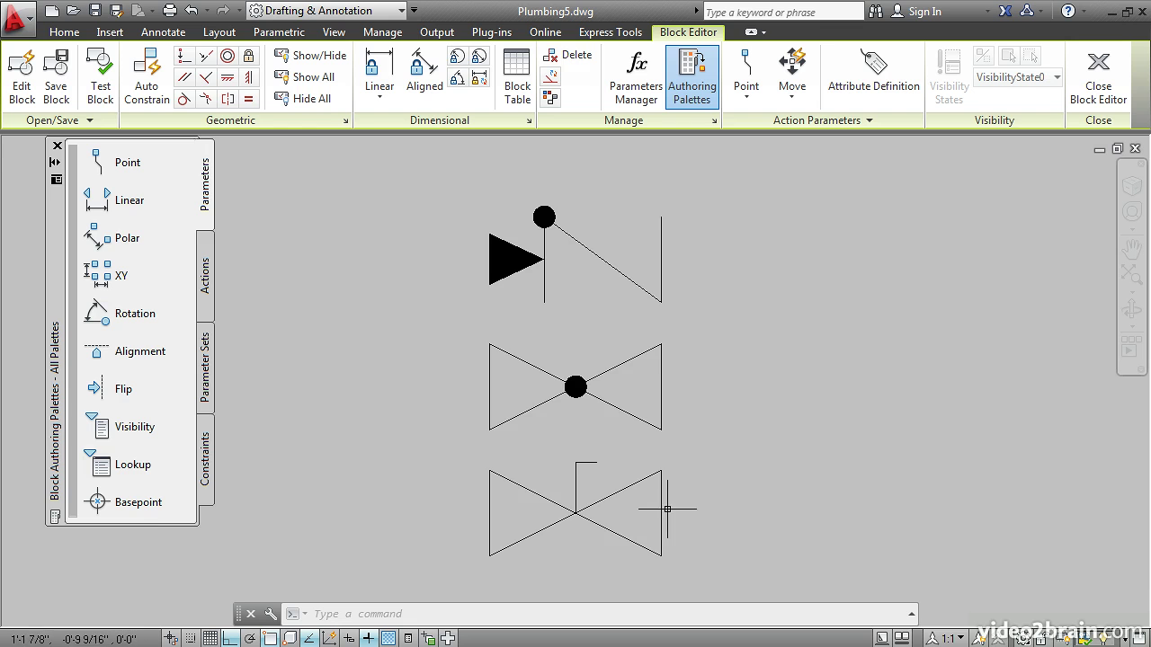
mouse_move(662, 514)
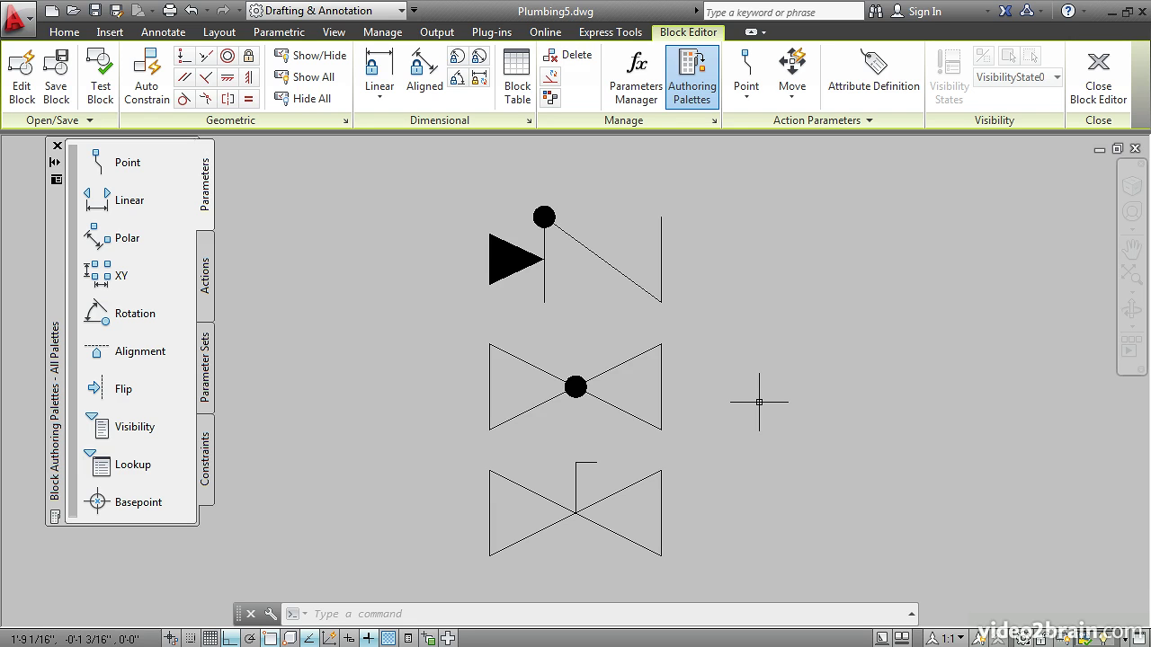
Step: Move the check valve symbol onto the globe valve, aligning their lower-right corners
type("m")
key("Return")
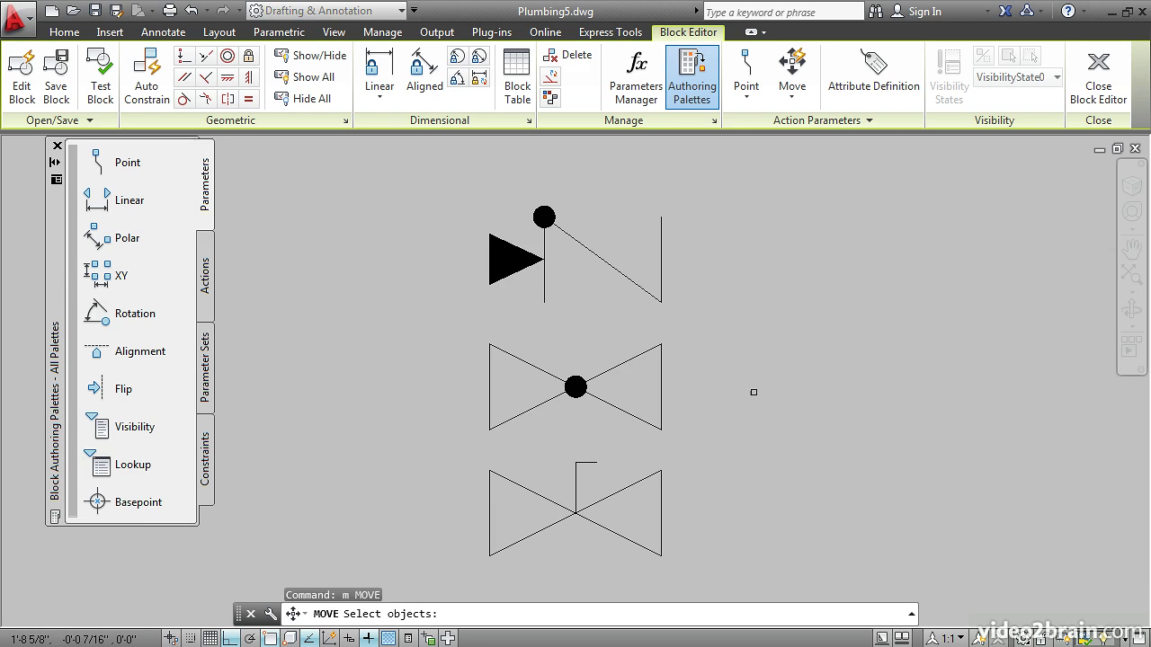
left_click(645, 292)
key("Return")
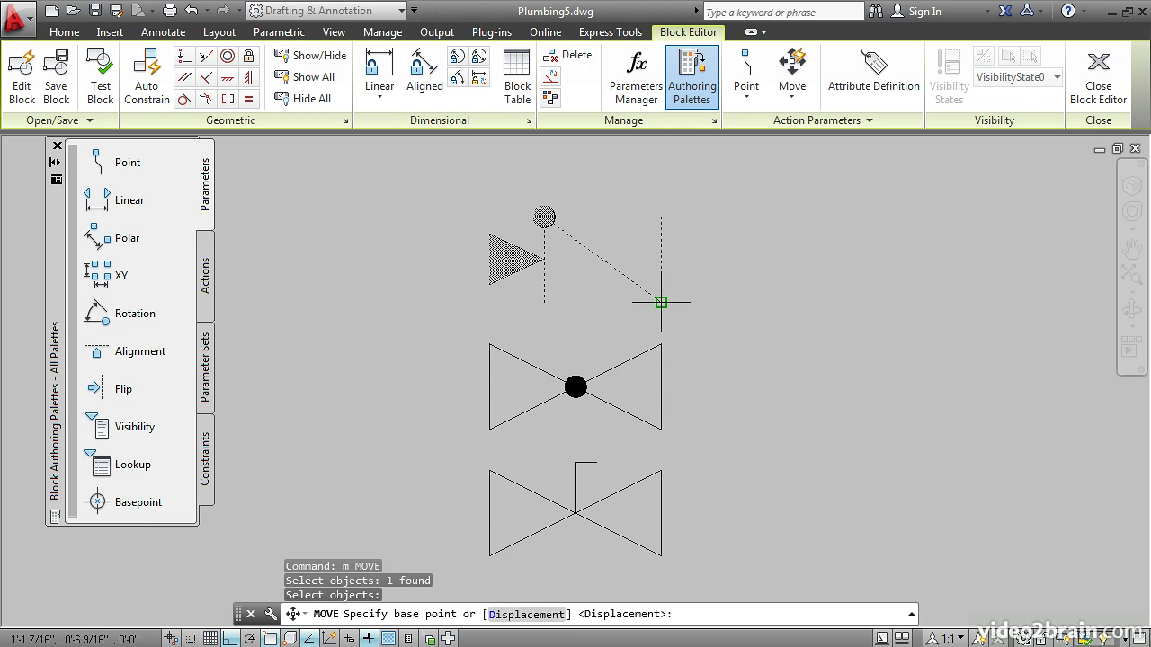
left_click(661, 302)
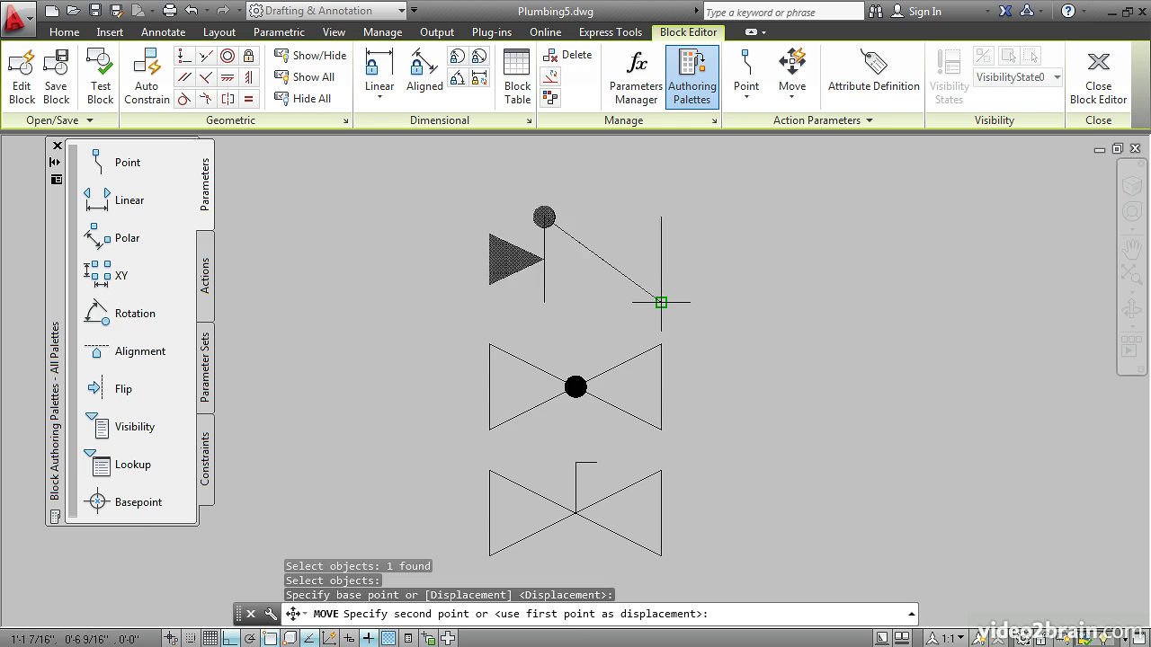
left_click(661, 431)
Step: Move the gate valve symbol onto the globe valve, aligning their upper-right corners
key("Return")
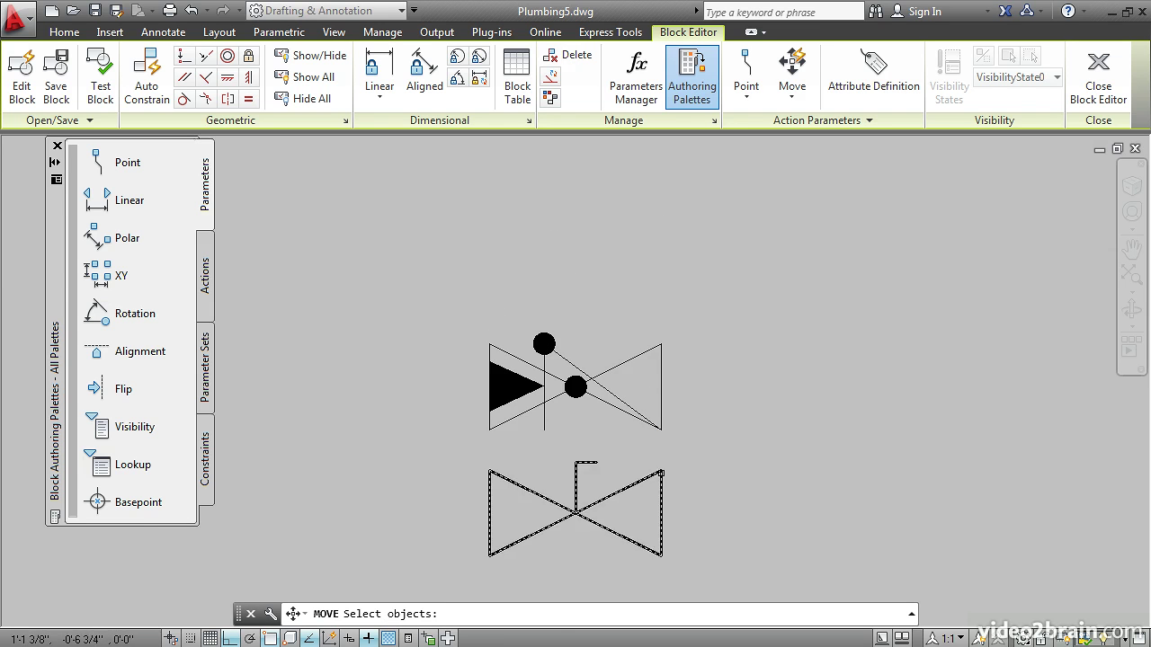
left_click(661, 473)
key("Return")
left_click(662, 471)
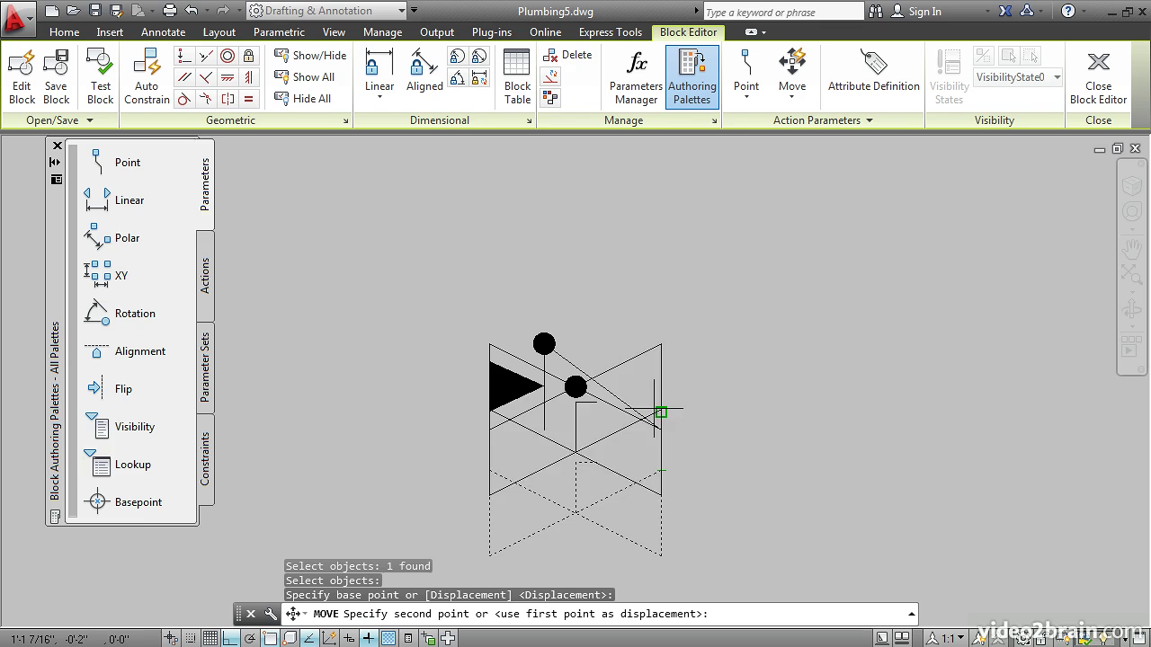
left_click(661, 360)
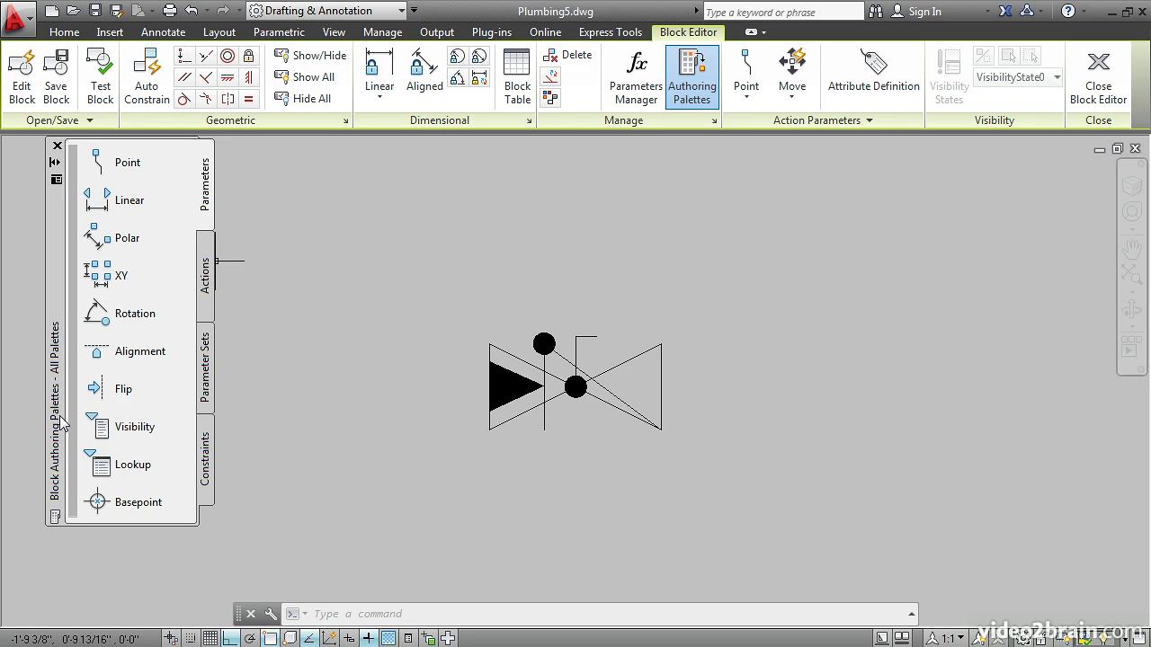
Step: Add a Visibility parameter to the block, centred just above the stacked valve symbols
left_click(692, 79)
left_click(692, 79)
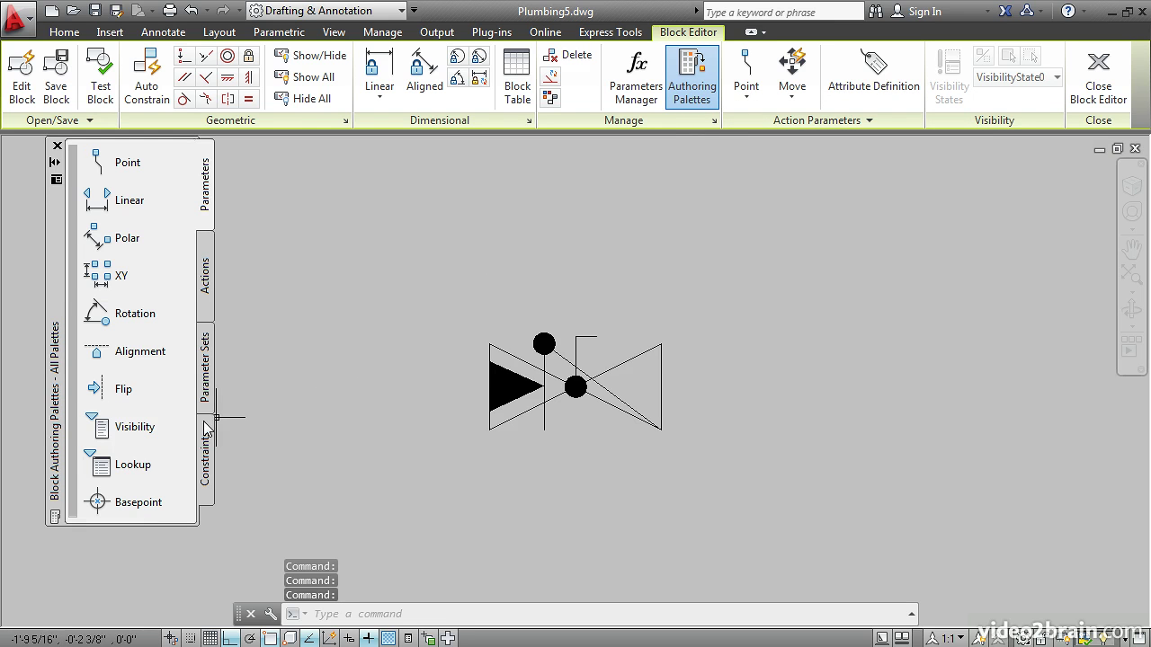
left_click(106, 428)
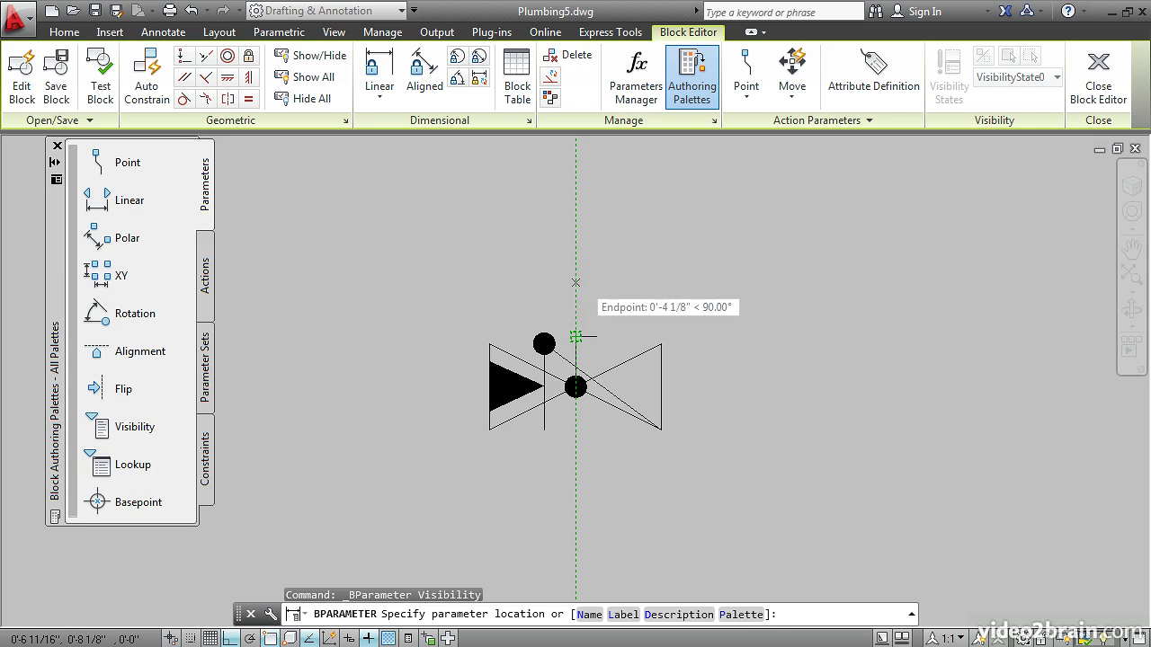
left_click(577, 282)
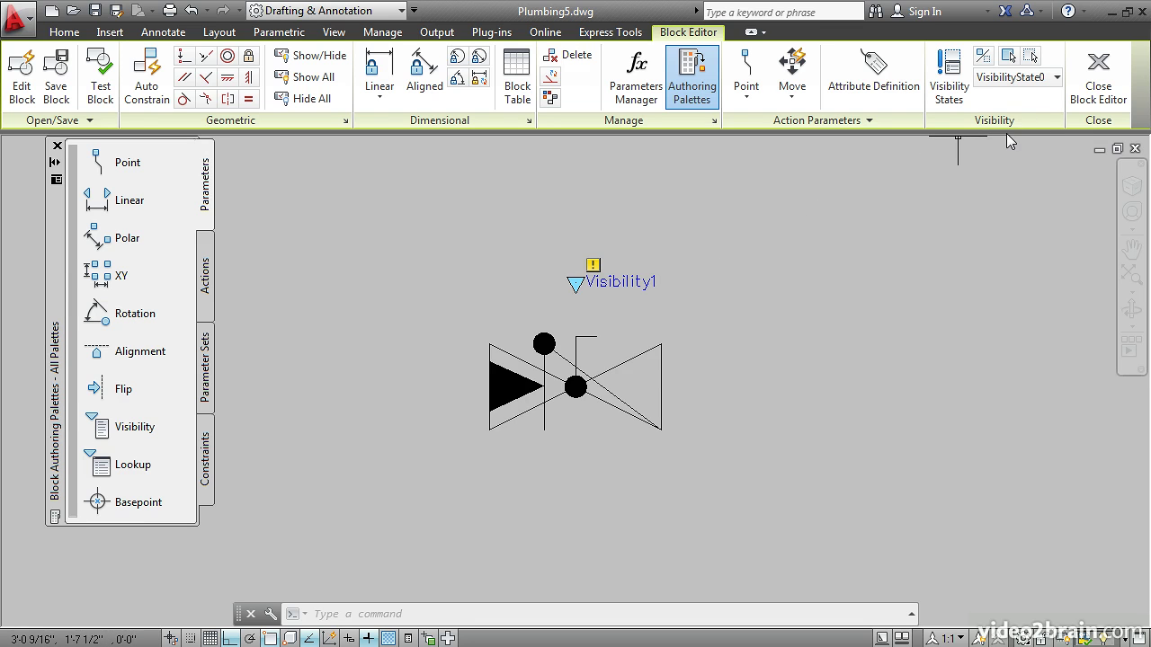
Step: Rename the block's default visibility state to Check Valve
left_click(951, 72)
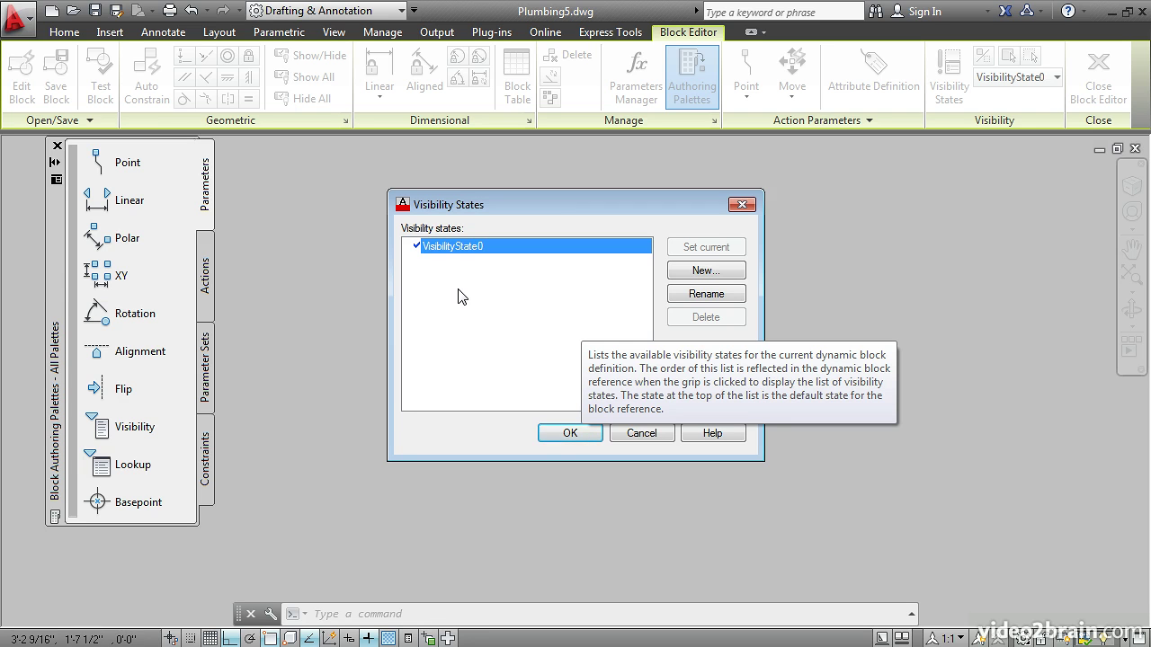
left_click(677, 295)
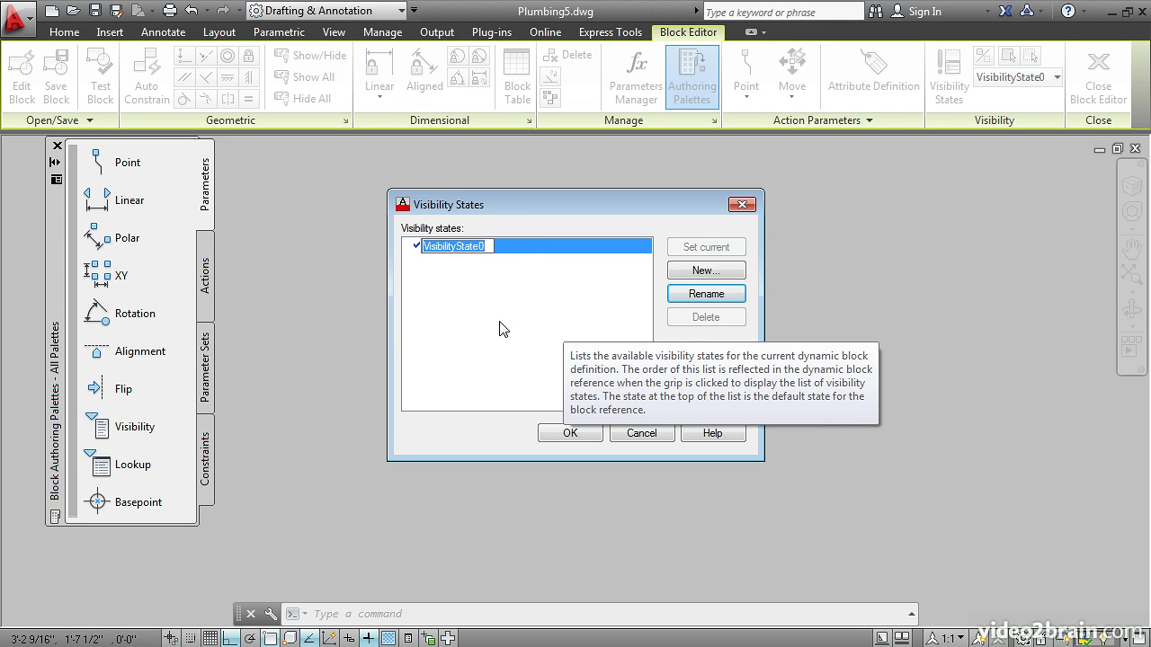
type("Chec")
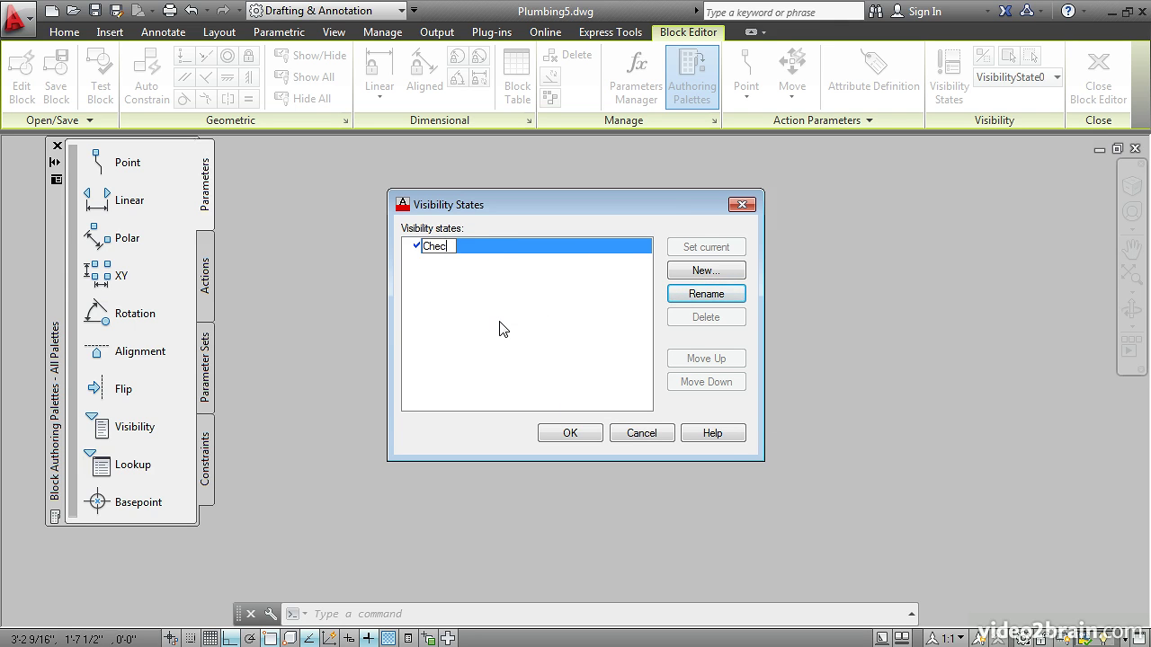
type("k Valve")
key("Return")
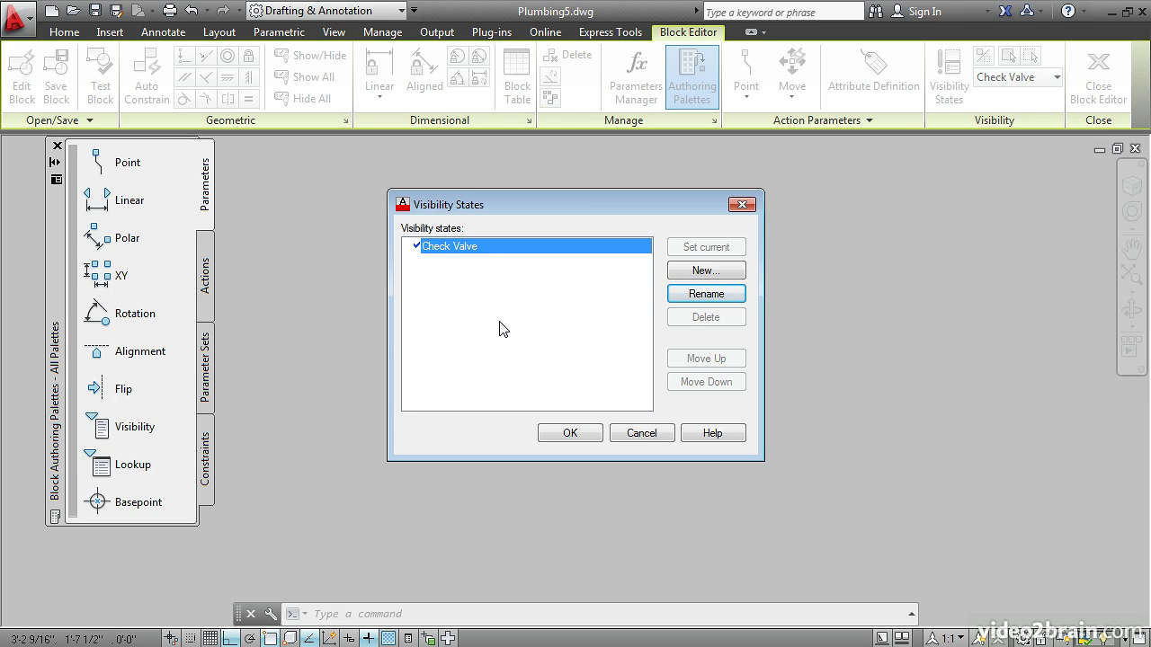
left_click(566, 434)
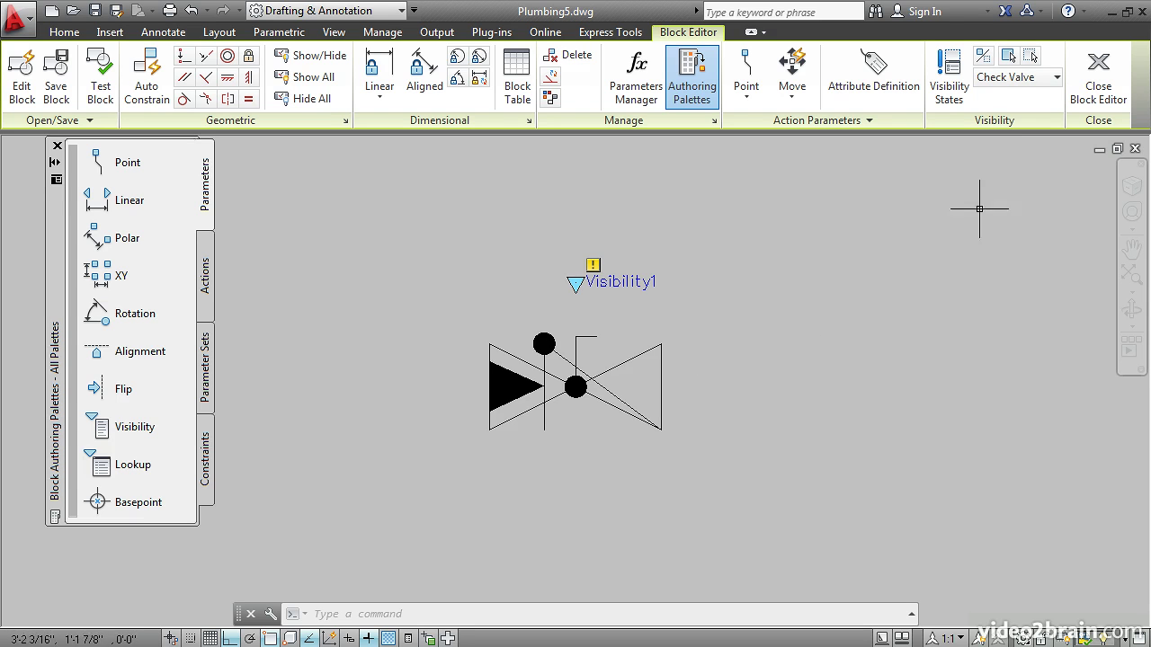
Step: Hide the gate valve and globe valve symbols in the Check Valve visibility state
left_click(1029, 59)
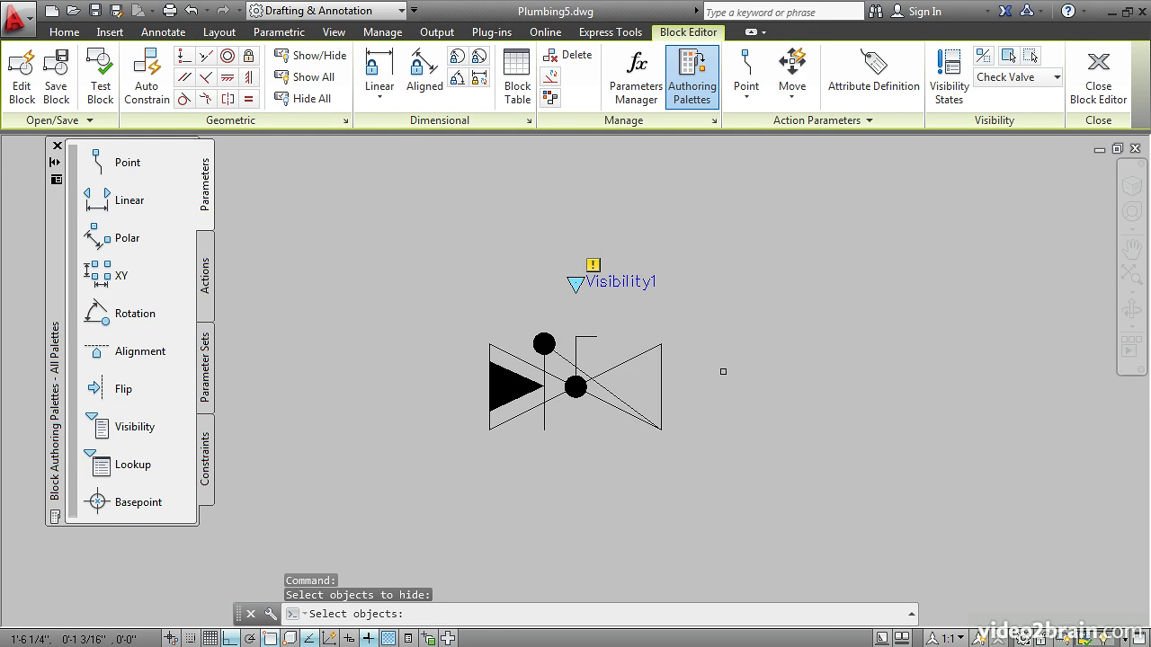
left_click(592, 336)
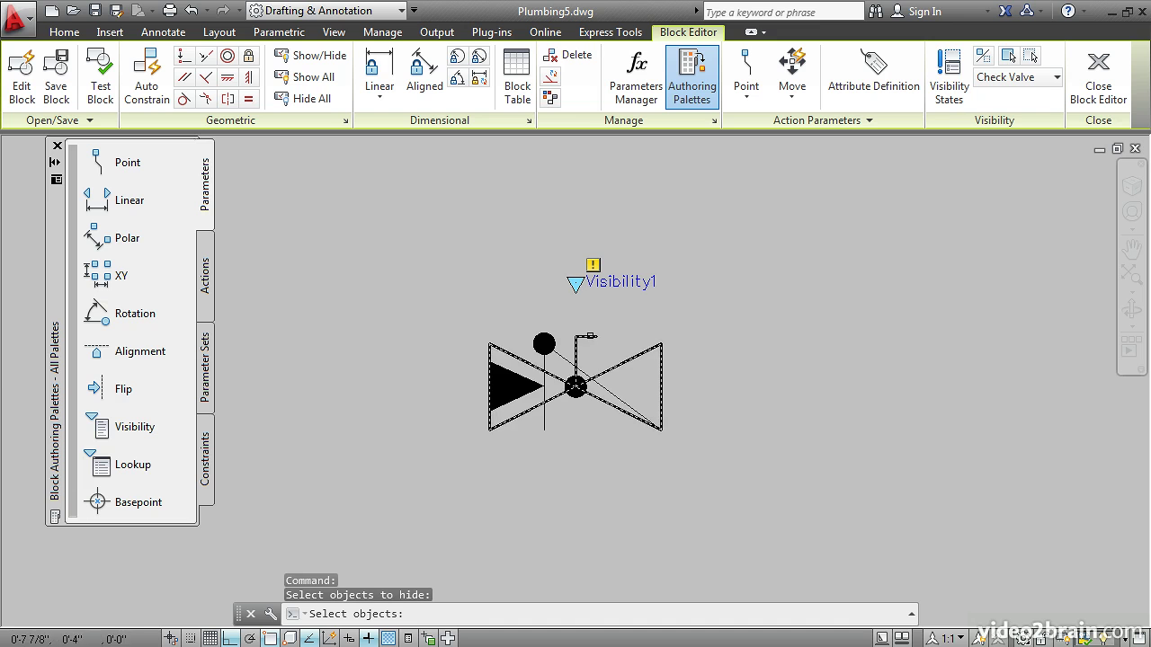
left_click(575, 386)
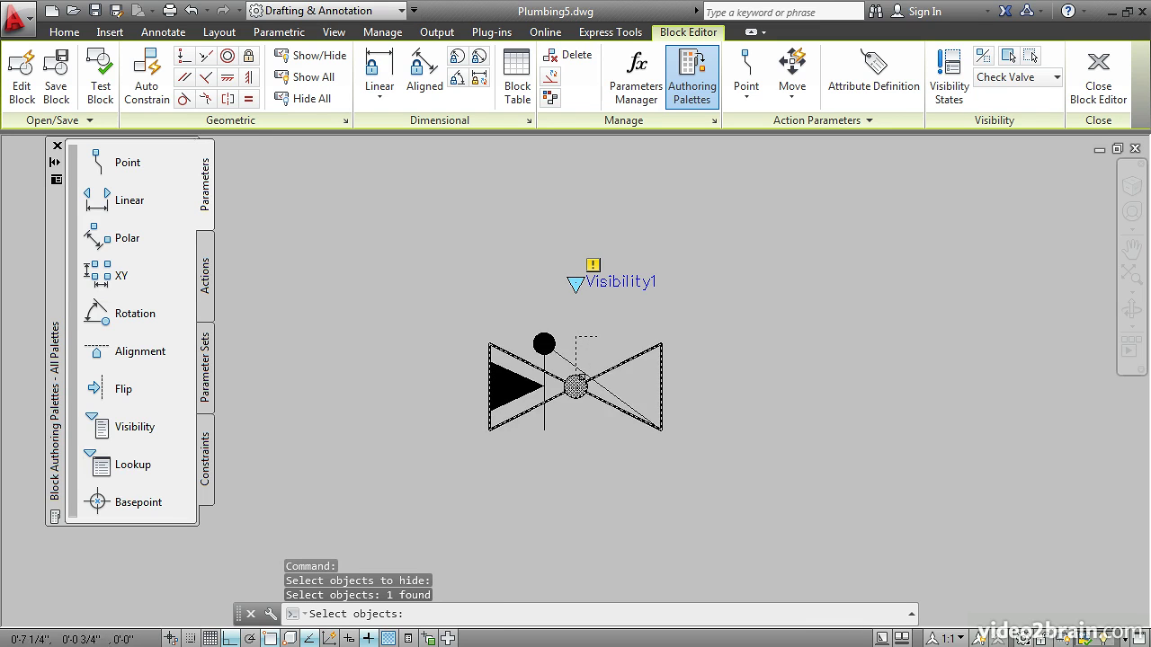
left_click(572, 394)
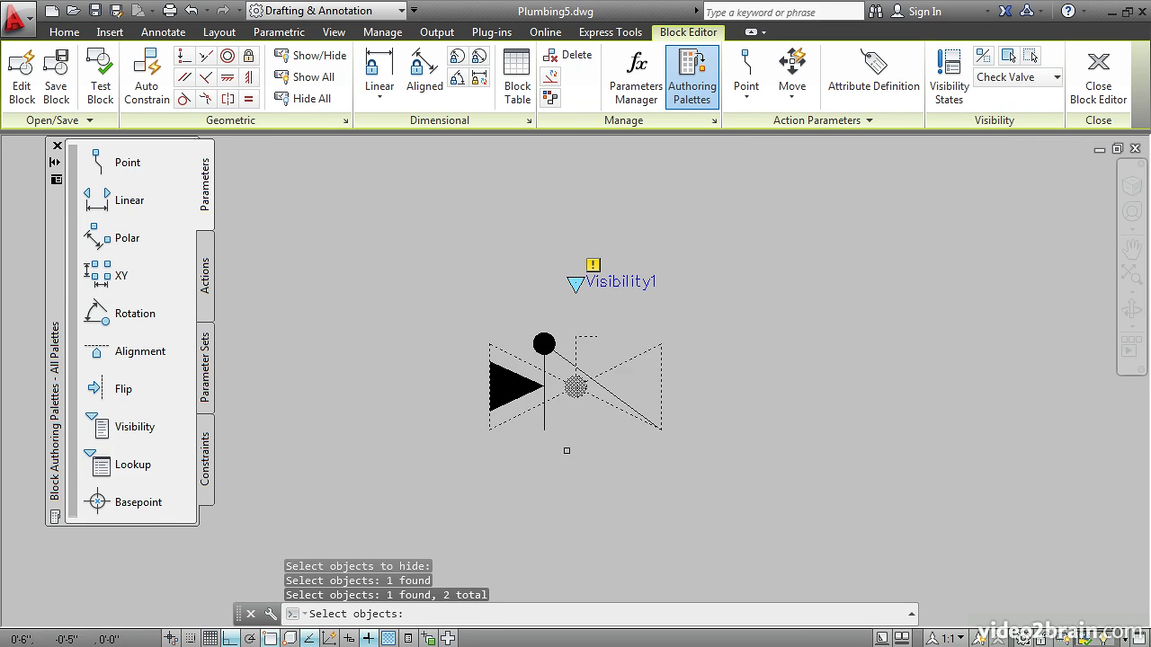
key("Return")
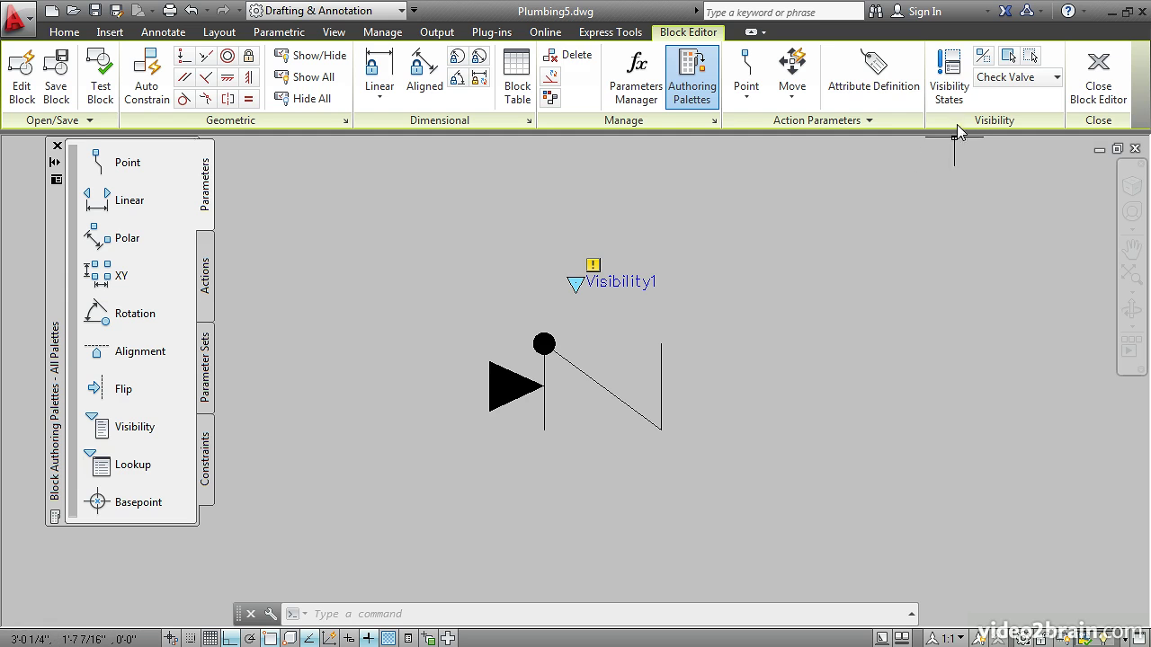
Step: Create a new visibility state named Globe Valve that shows all existing objects
left_click(951, 72)
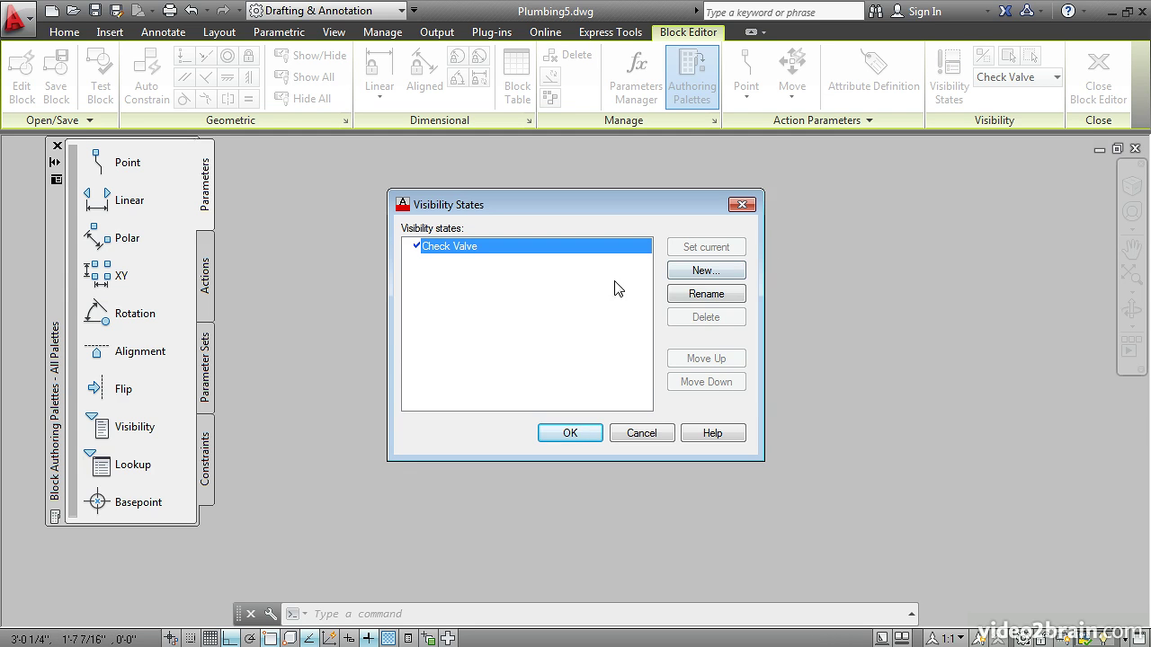
left_click(706, 271)
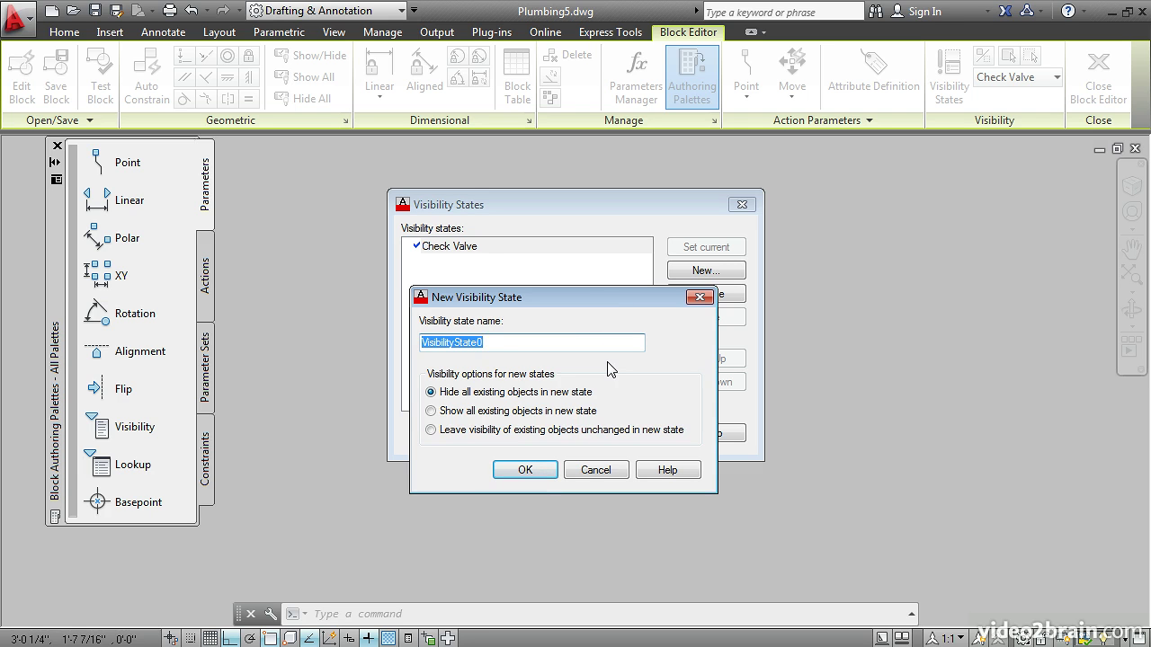
type("Globe Valv")
type("e")
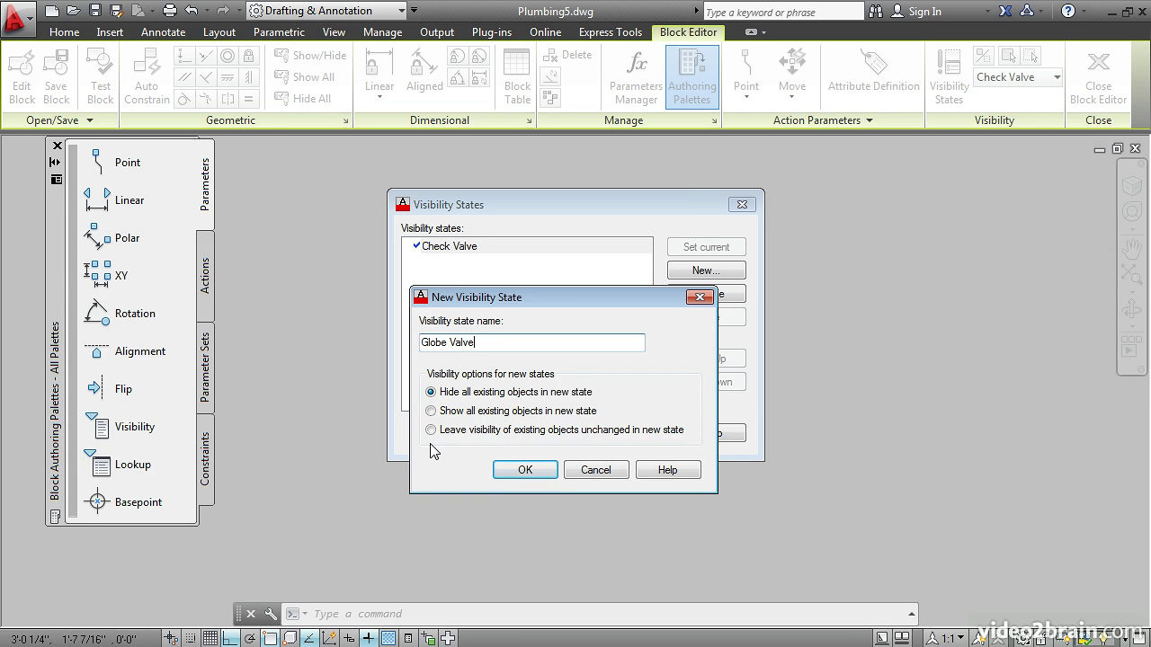
left_click(431, 411)
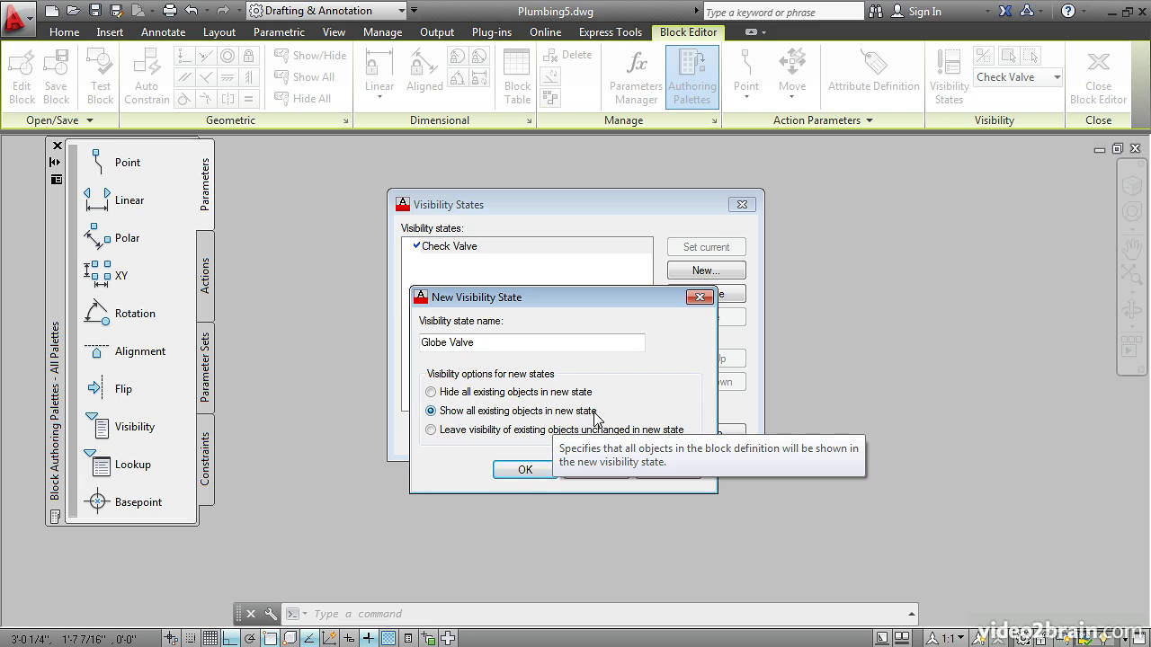
left_click(525, 468)
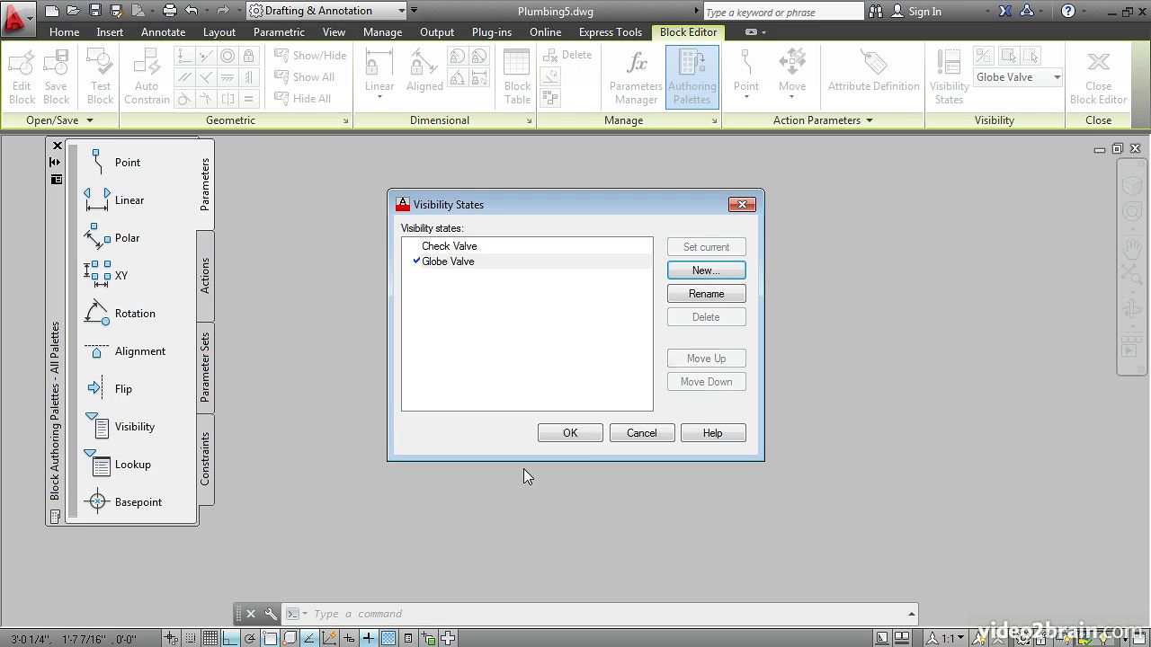
left_click(559, 434)
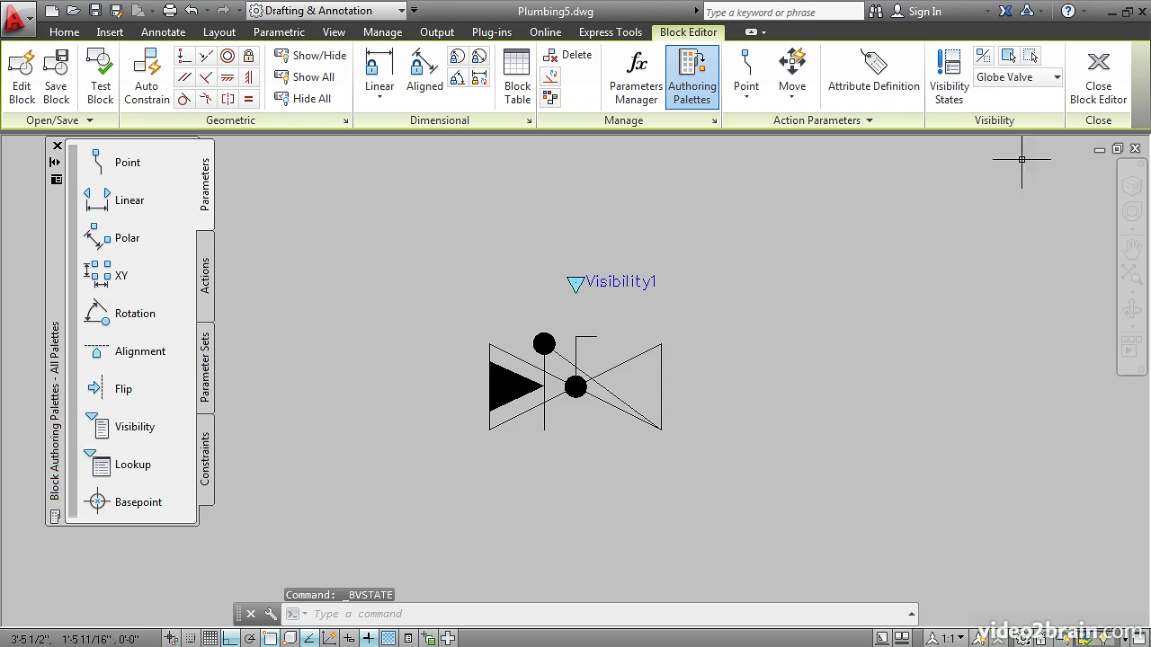
Step: Hide the gate valve and check valve symbols in the Globe Valve visibility state
left_click(1030, 59)
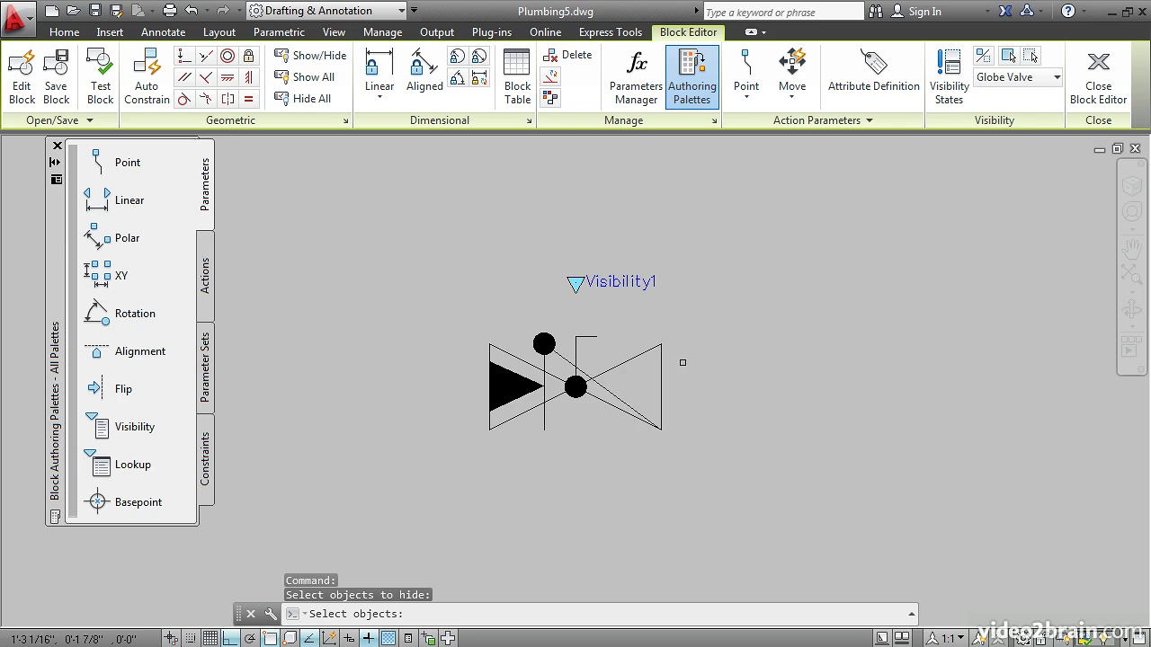
left_click(594, 349)
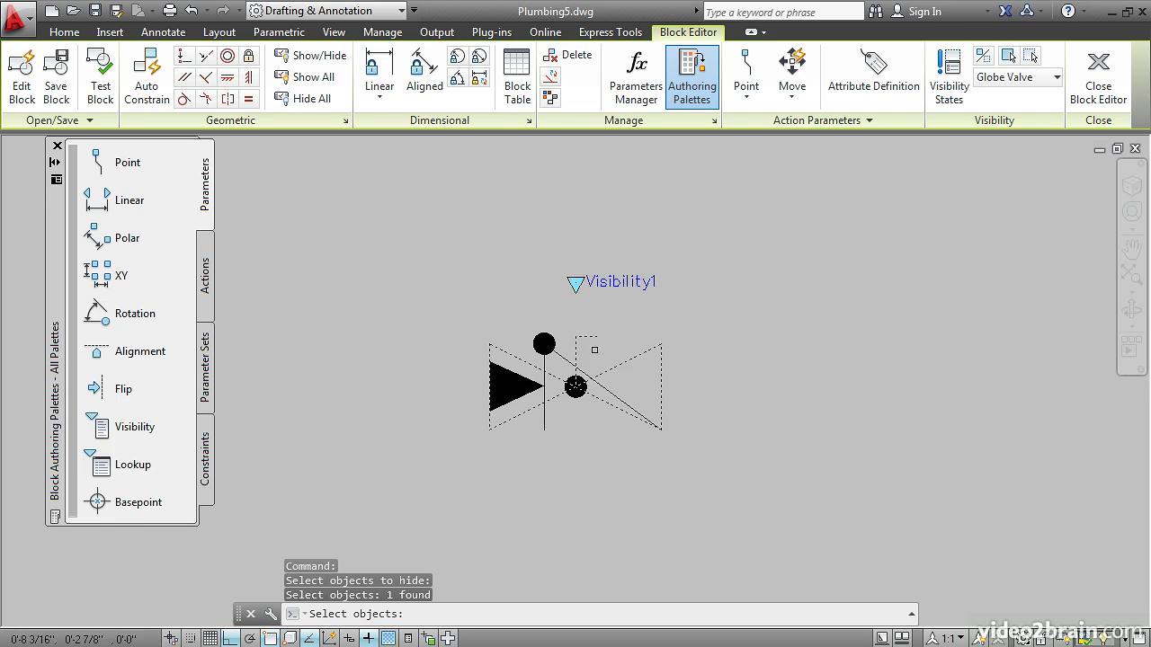
left_click(547, 340)
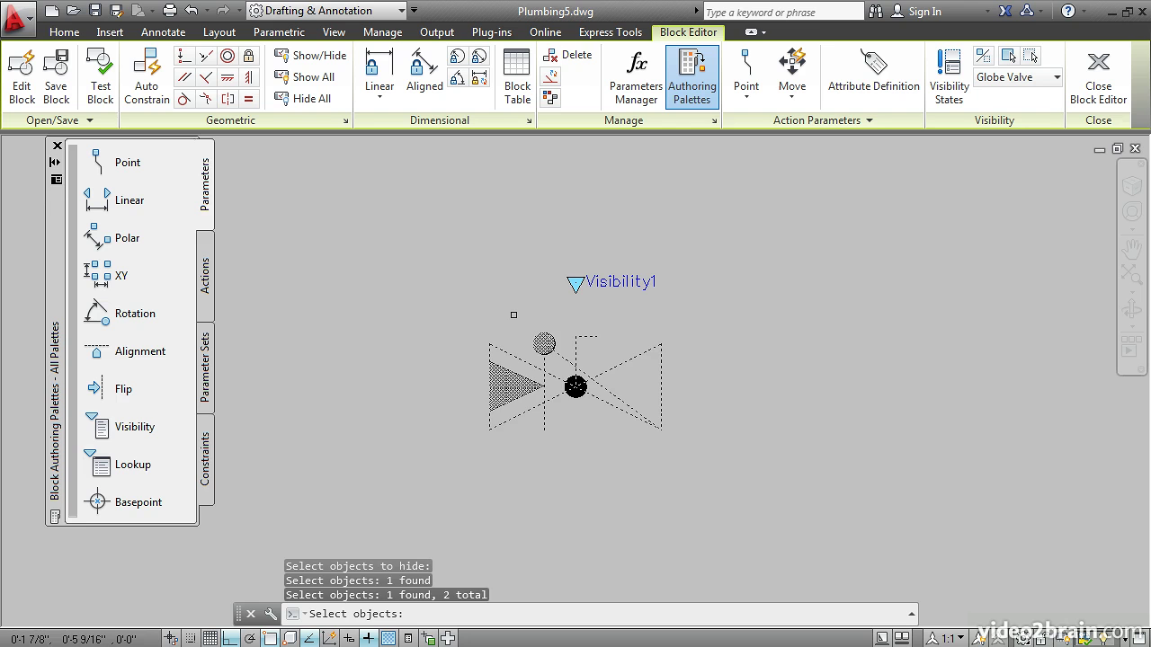
key("Return")
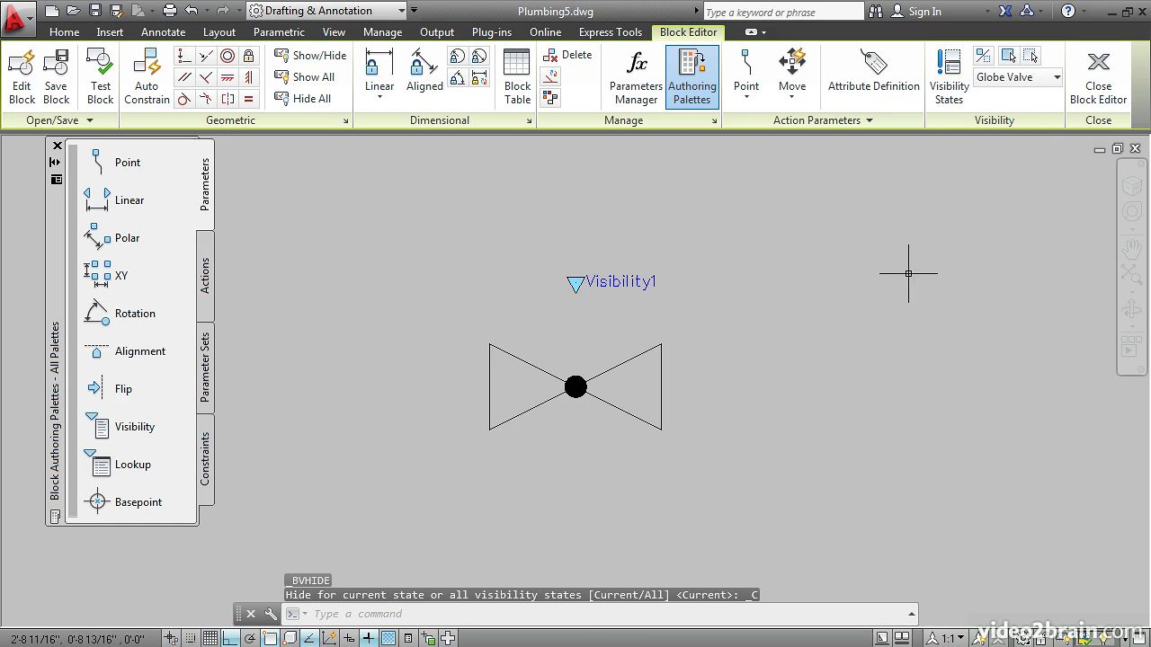
Step: Switch the block between the Check Valve and Globe Valve visibility states to compare the symbols they display
left_click(1057, 79)
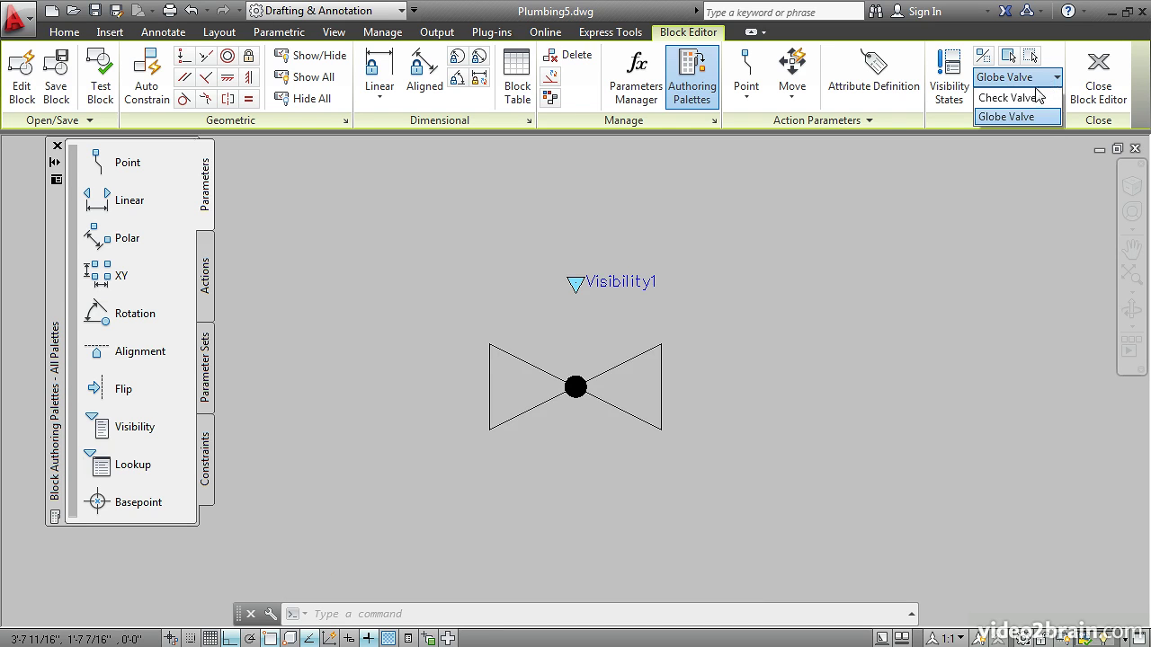
left_click(1030, 99)
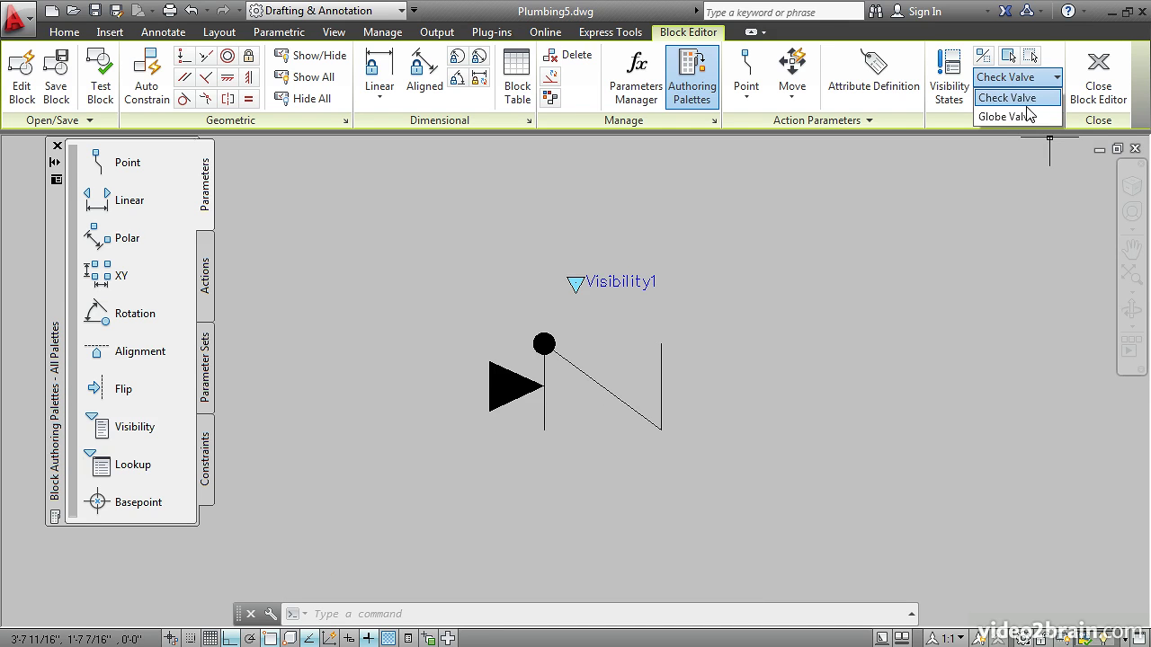
left_click(1024, 118)
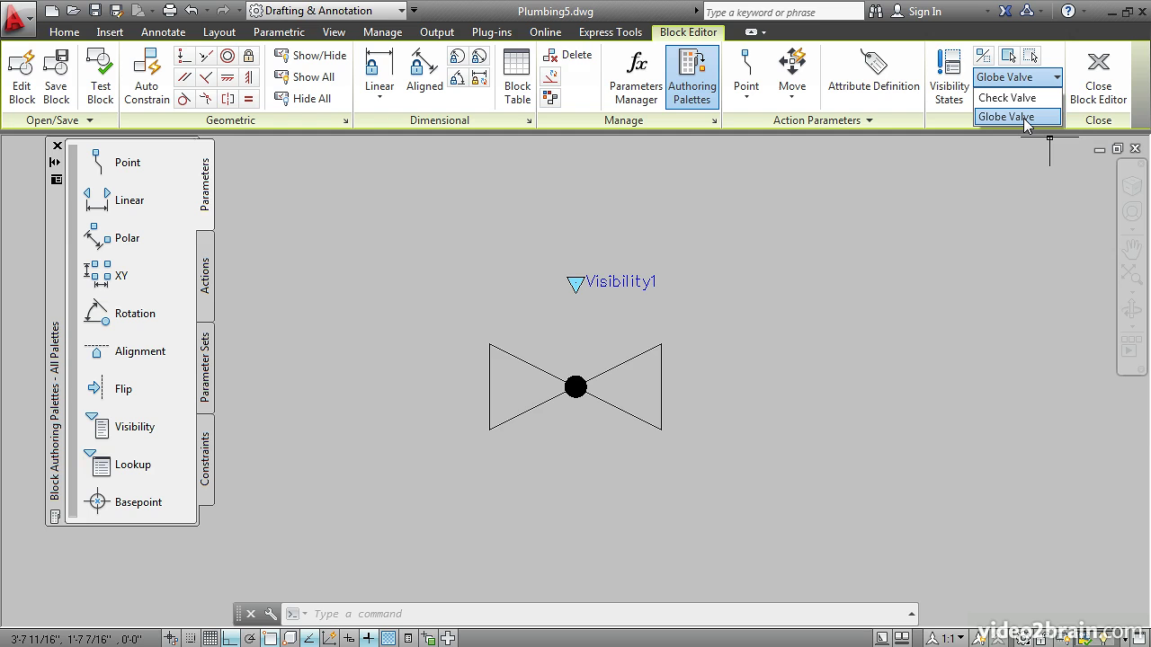
left_click(1024, 118)
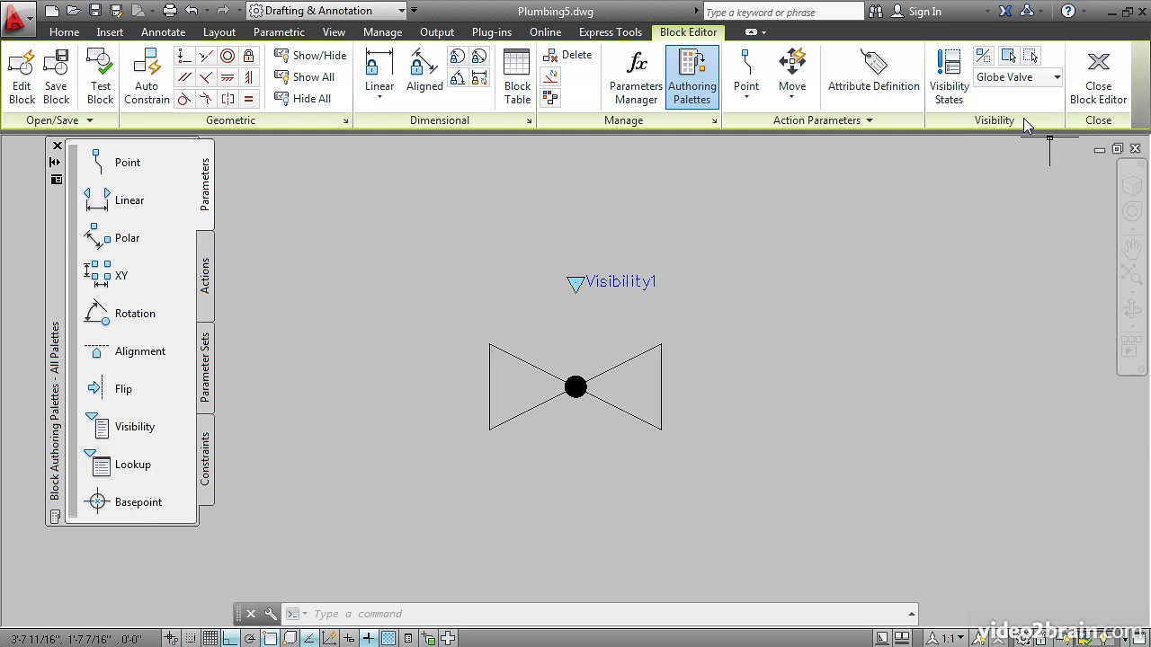
Step: Create a new visibility state named Gate Valve that hides all existing objects
left_click(953, 85)
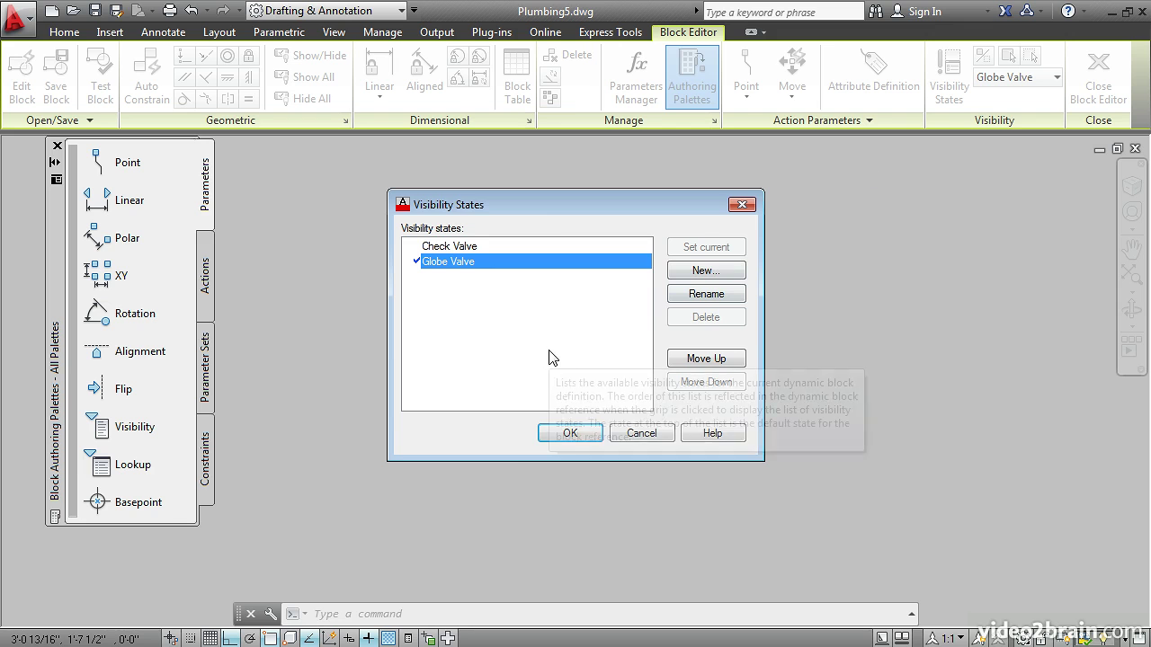
left_click(689, 271)
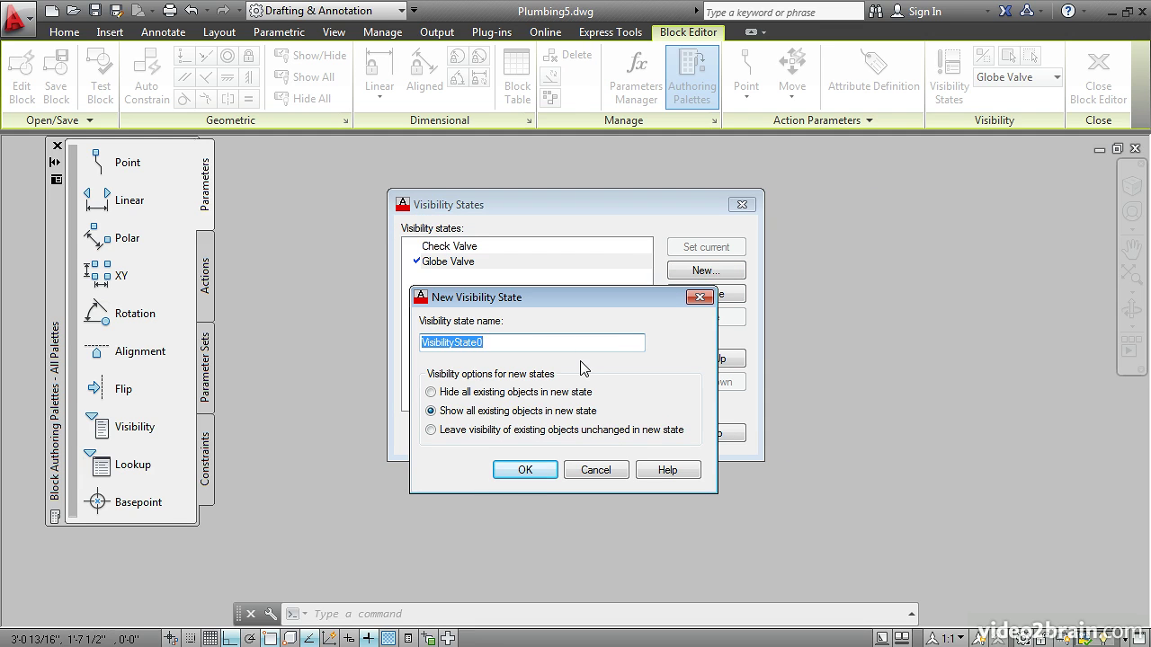
type("Gate Valve")
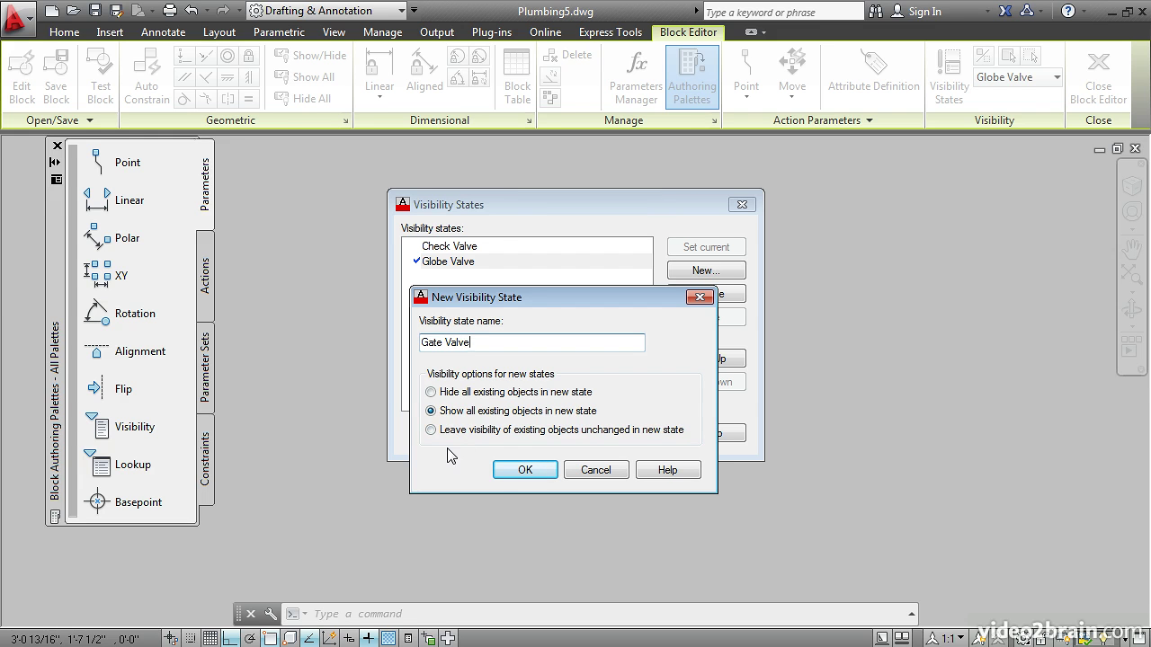
left_click(513, 396)
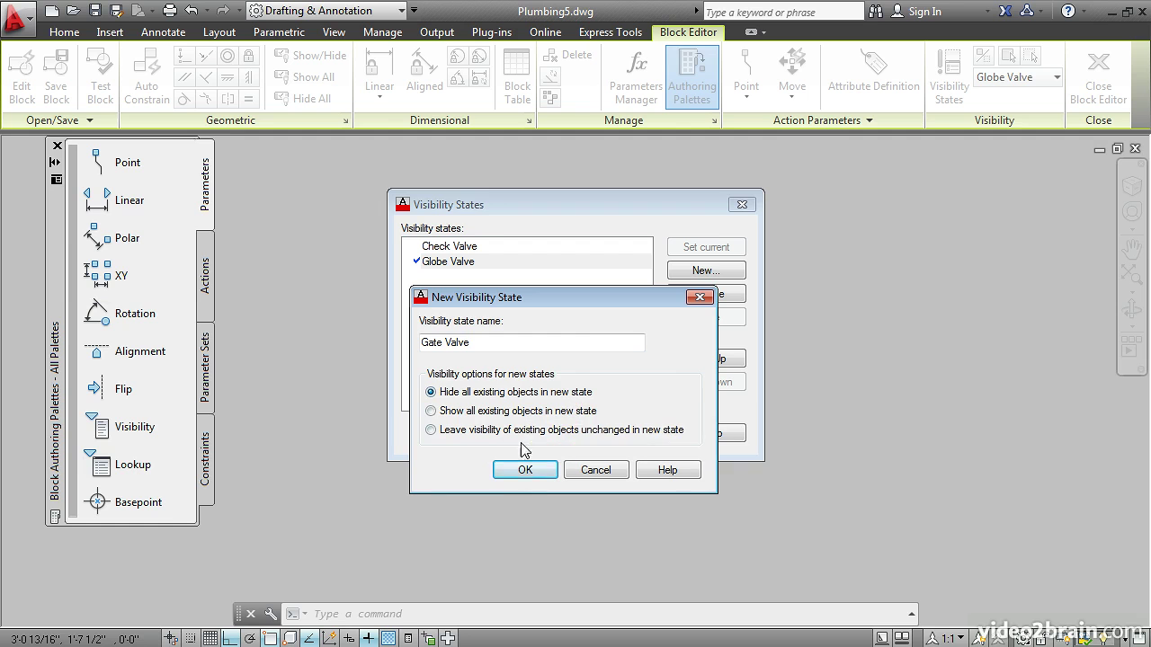
left_click(514, 471)
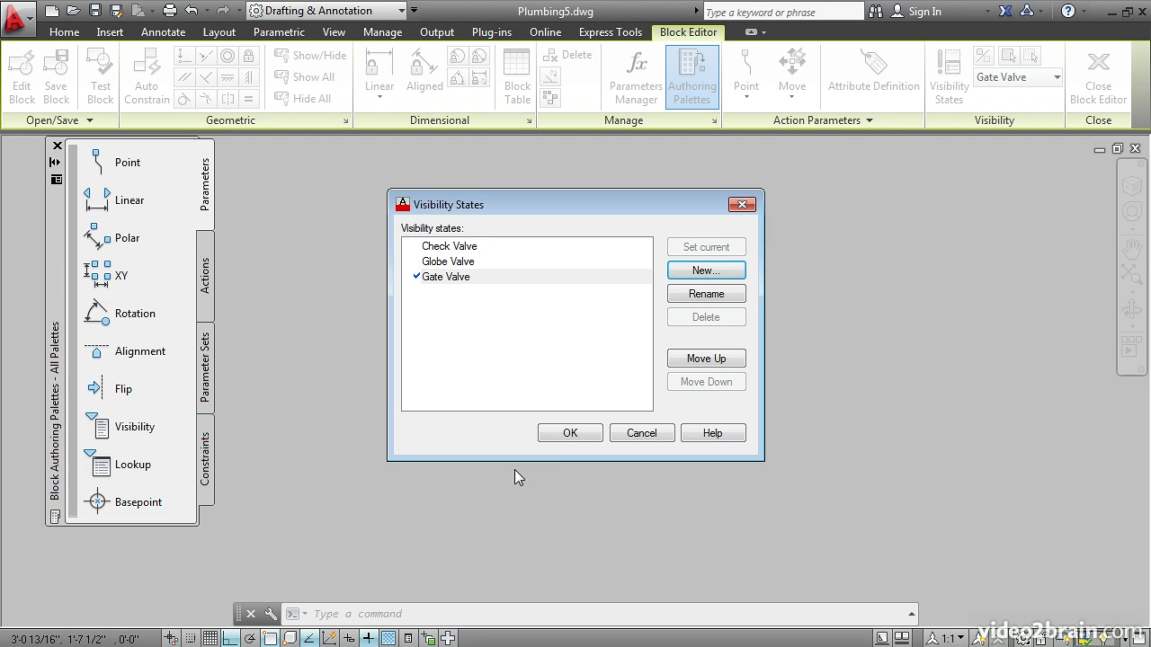
left_click(565, 432)
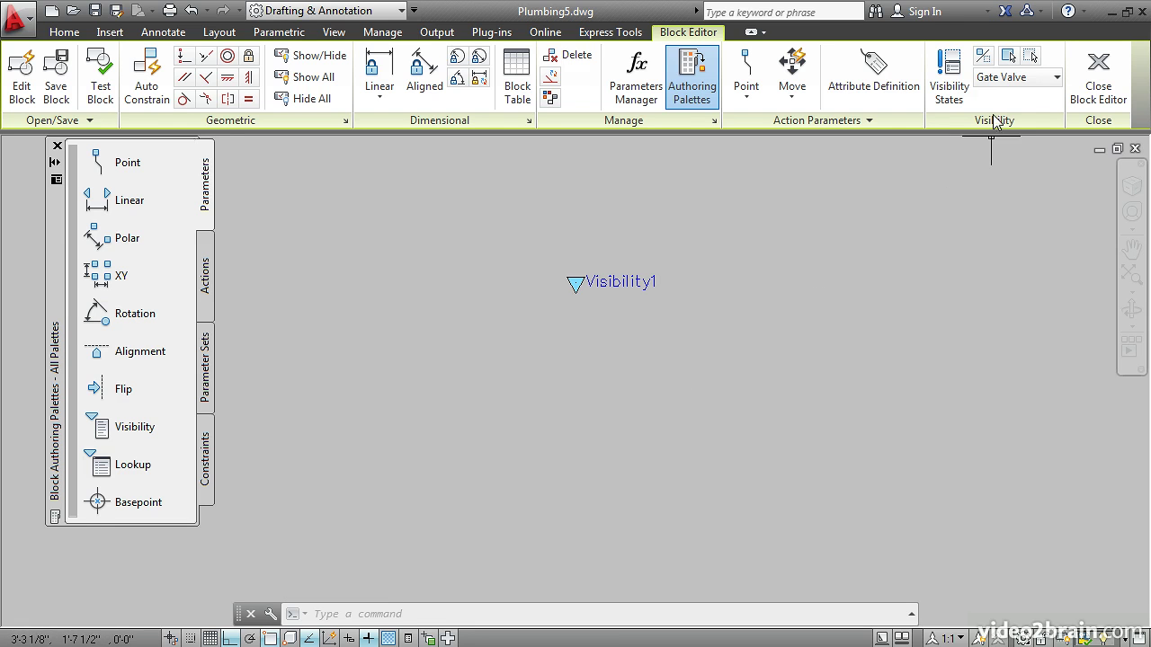
Step: Display the hidden geometry dimmed, make the gate valve symbol visible in the Gate Valve state, and turn the dimmed display off again
left_click(982, 59)
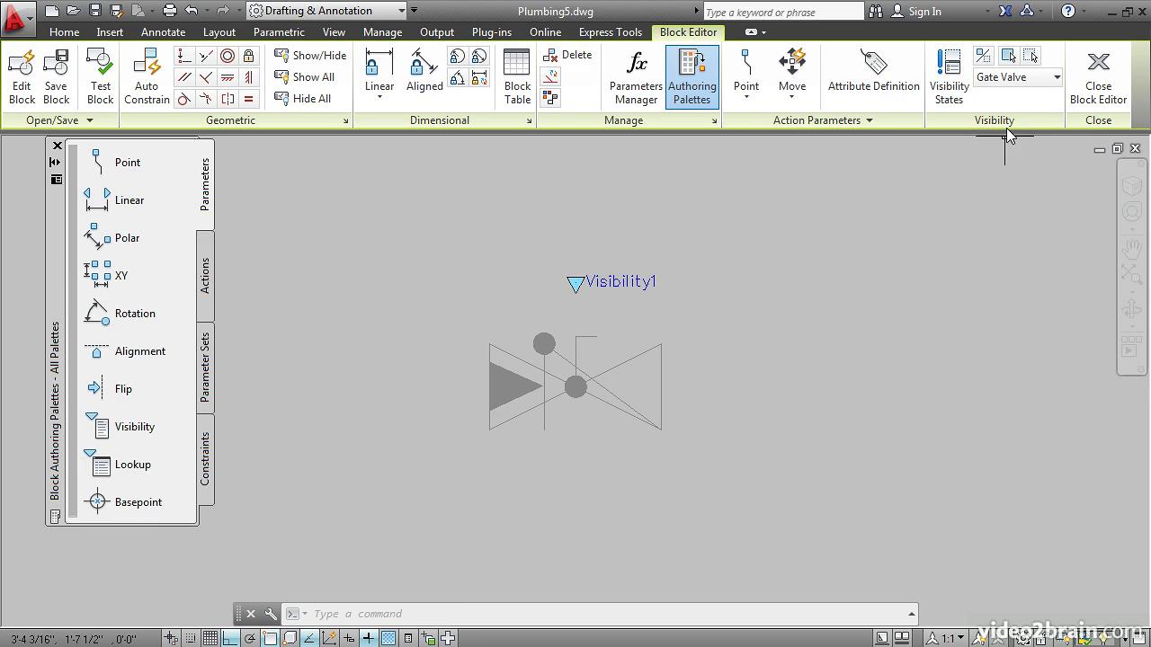
left_click(1008, 58)
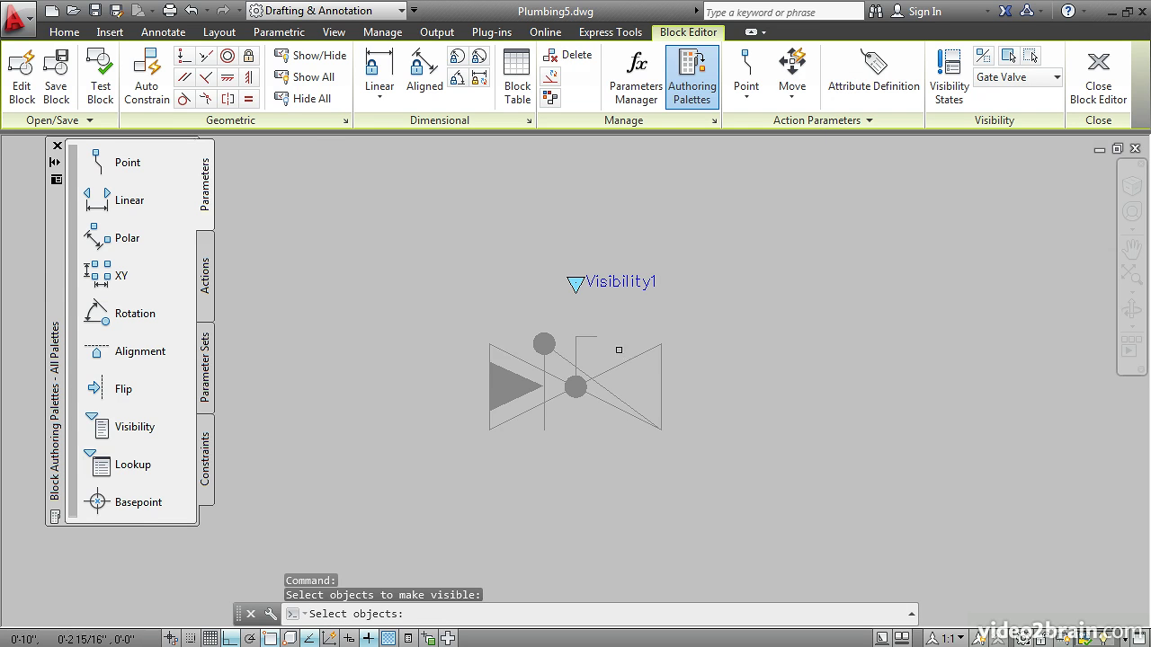
left_click(588, 336)
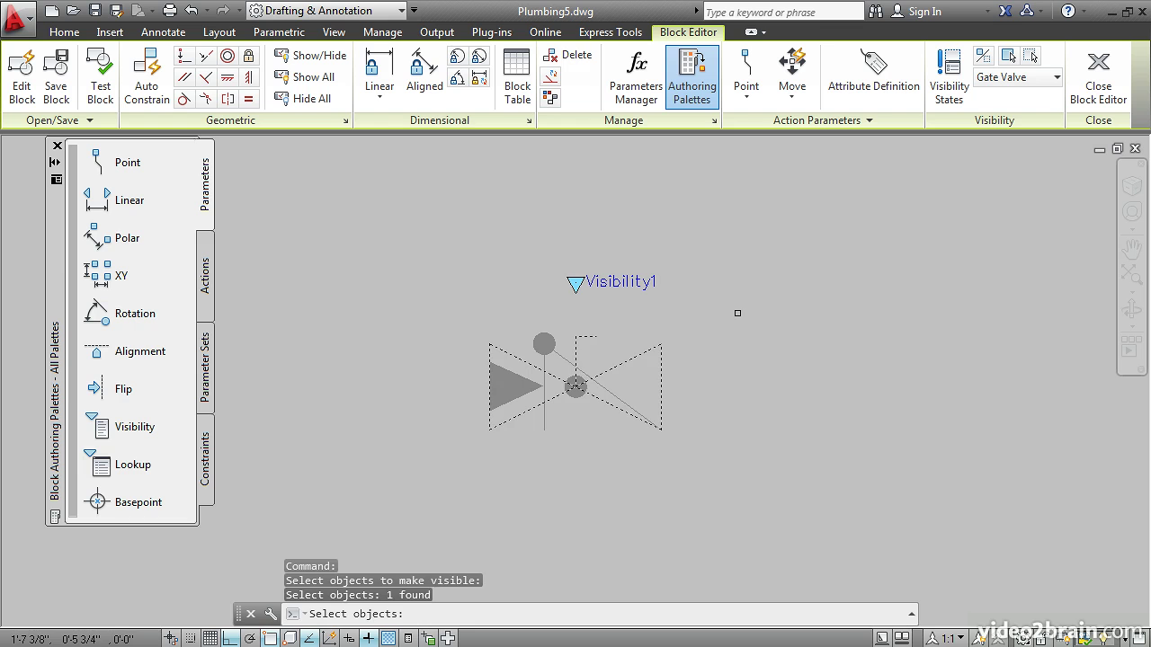
key("Return")
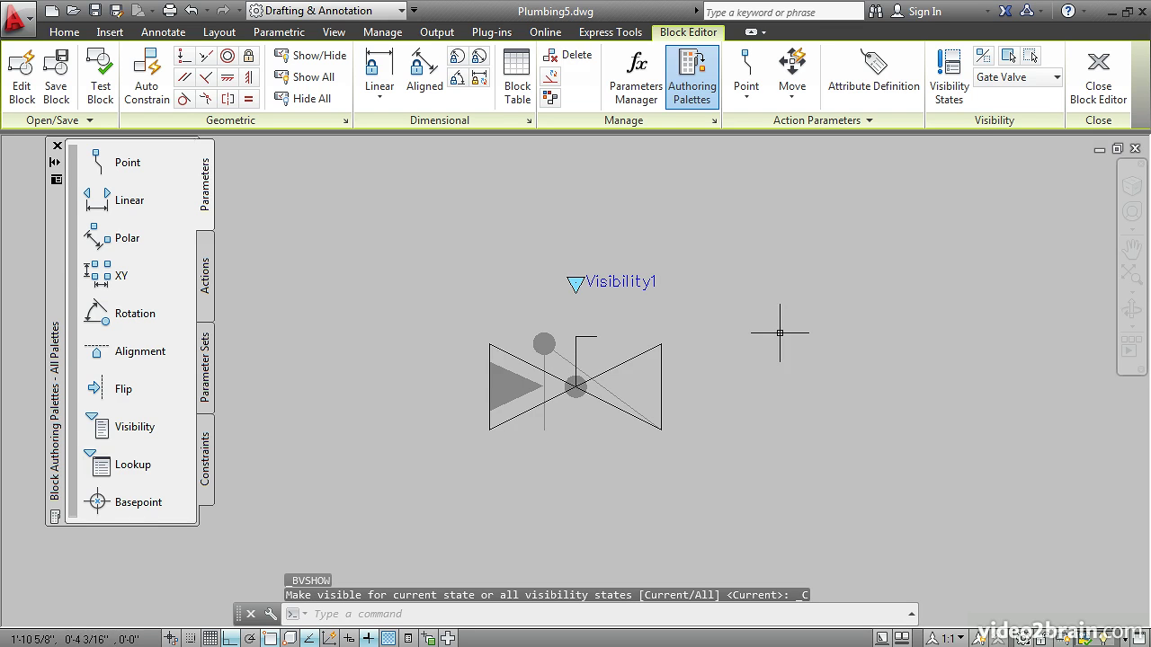
left_click(983, 61)
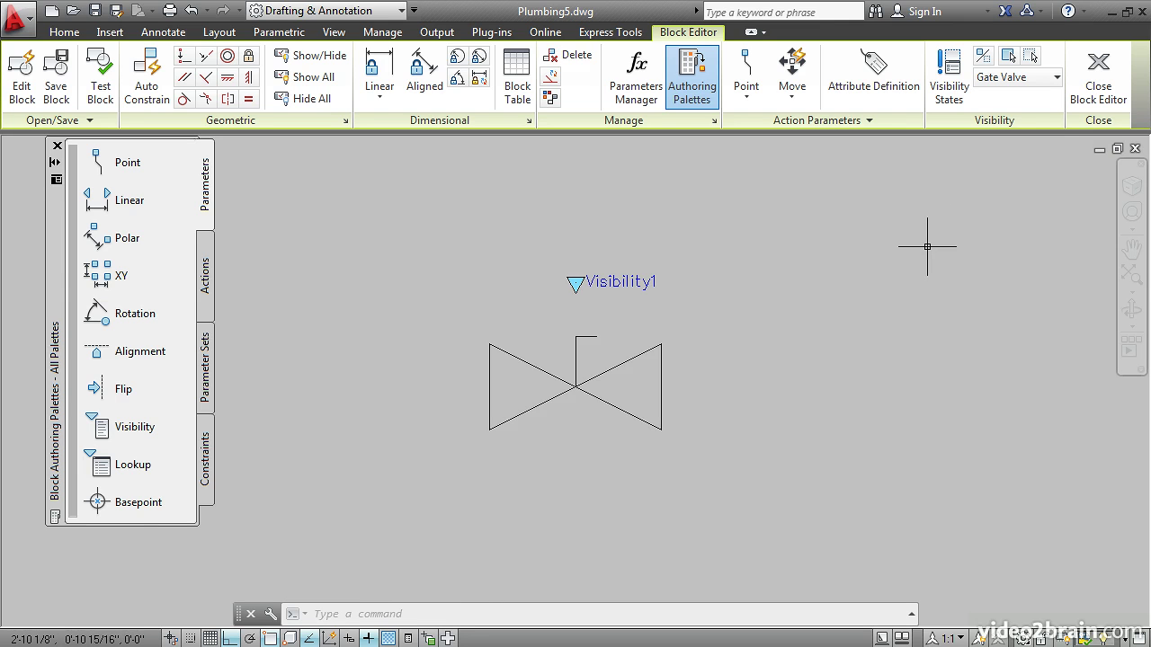
Step: Cycle through the Check Valve, Globe Valve and Gate Valve visibility states to review each symbol
left_click(1054, 79)
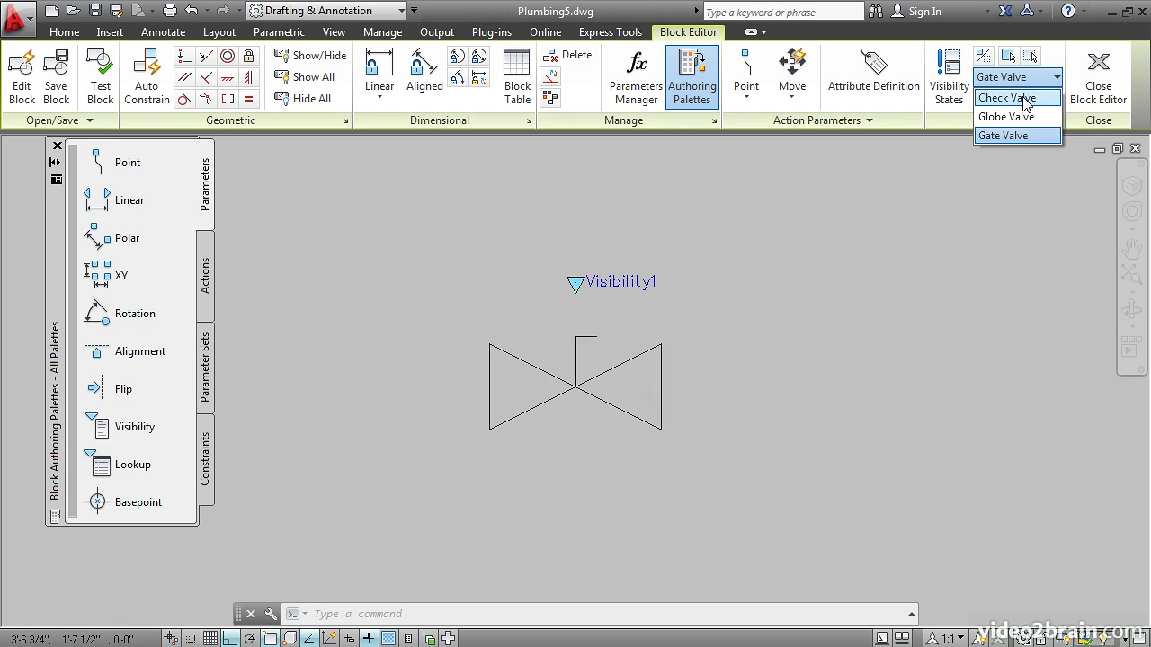
left_click(1015, 98)
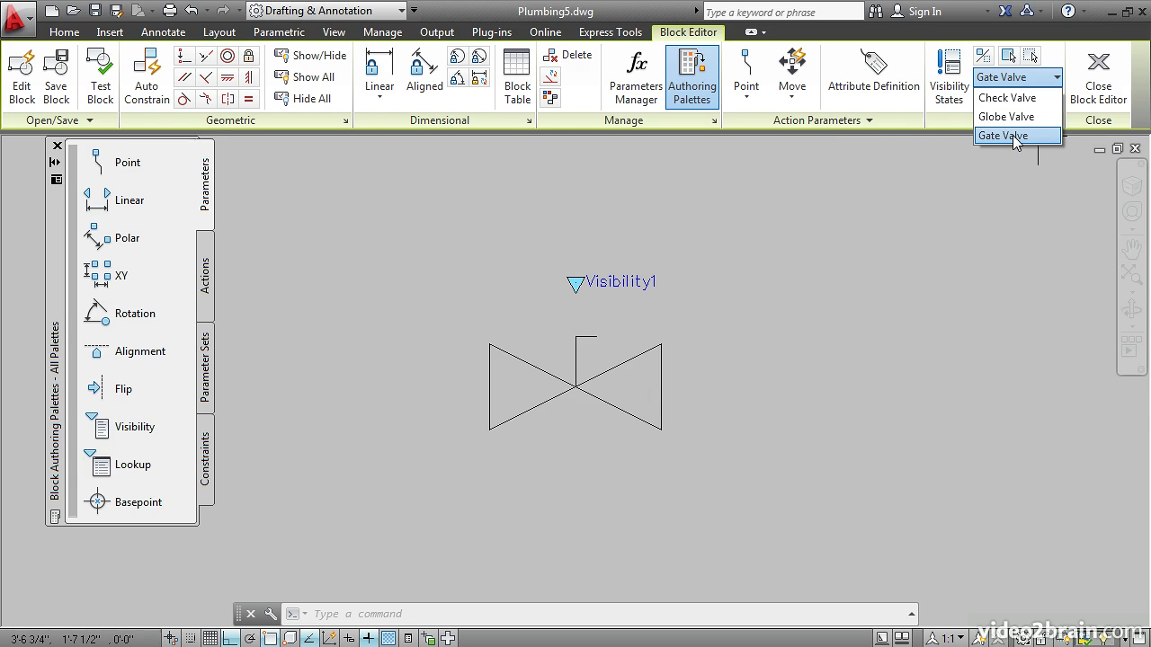
left_click(1006, 184)
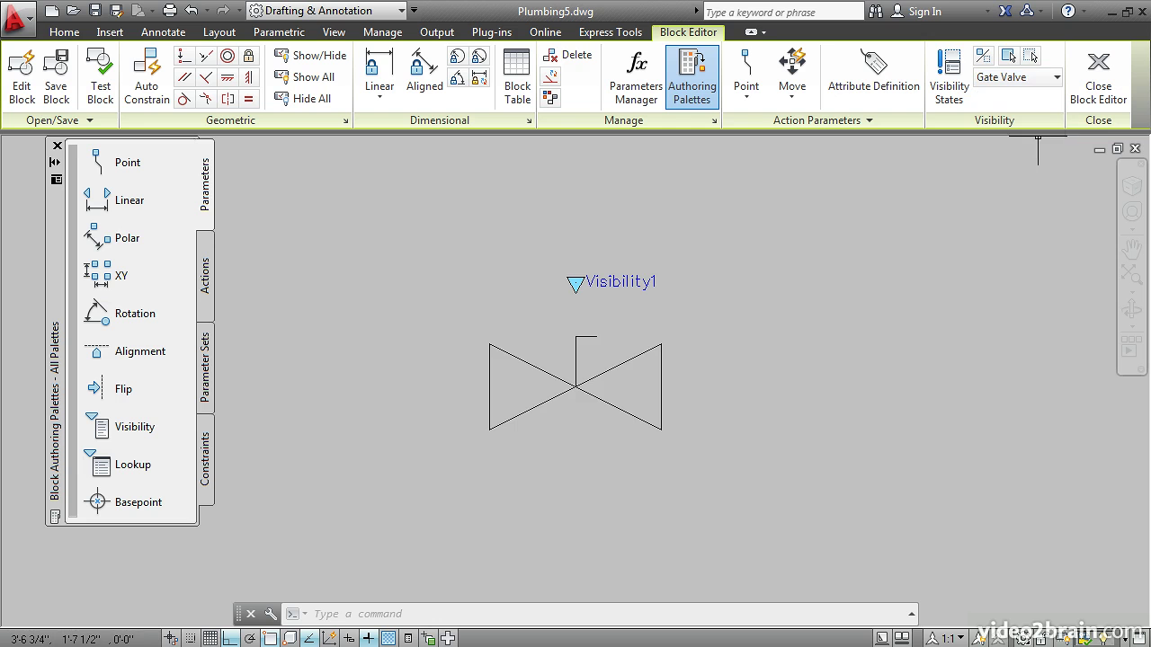
Step: Close the Block Editor and save the changes to the MultiValve block
left_click(1098, 92)
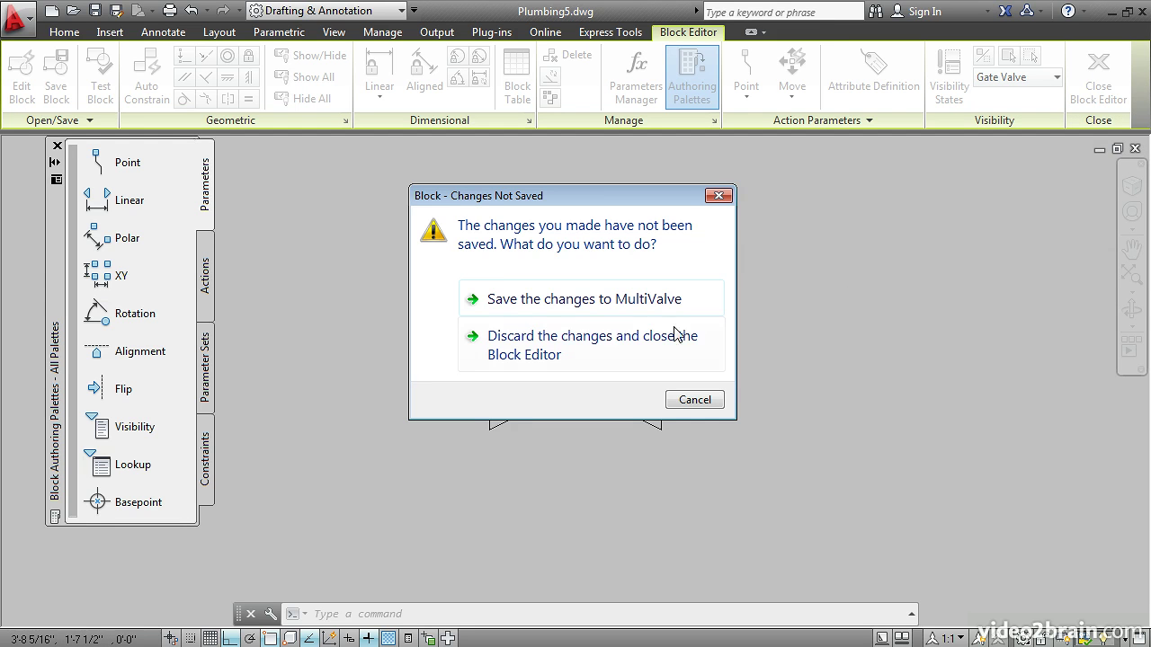
left_click(515, 304)
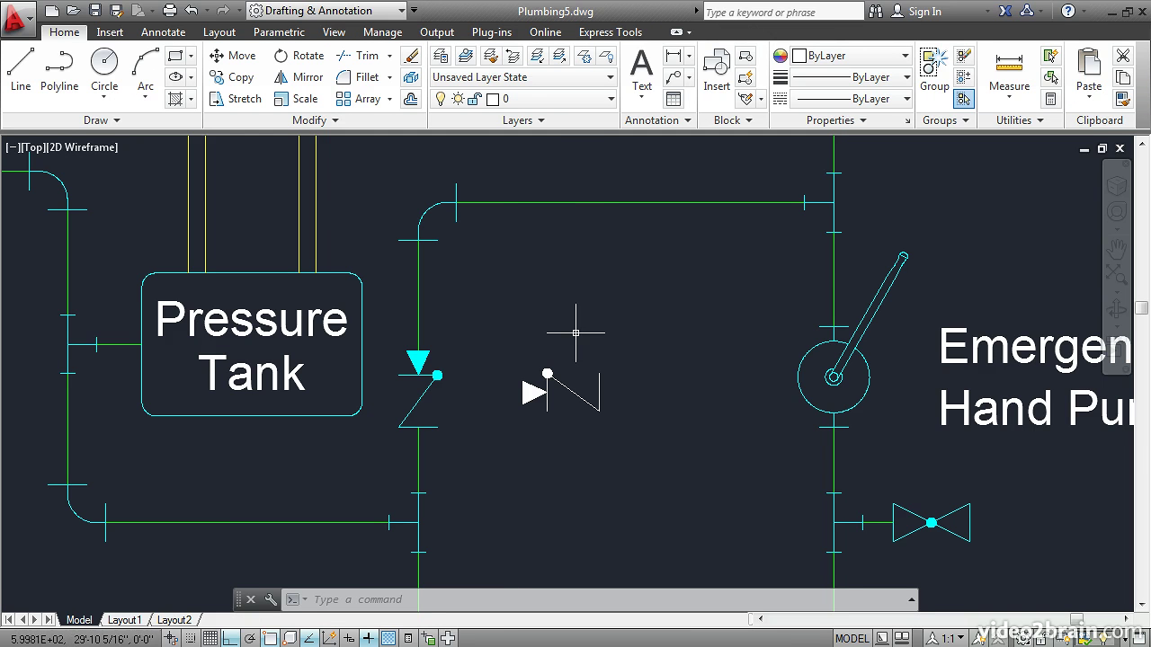